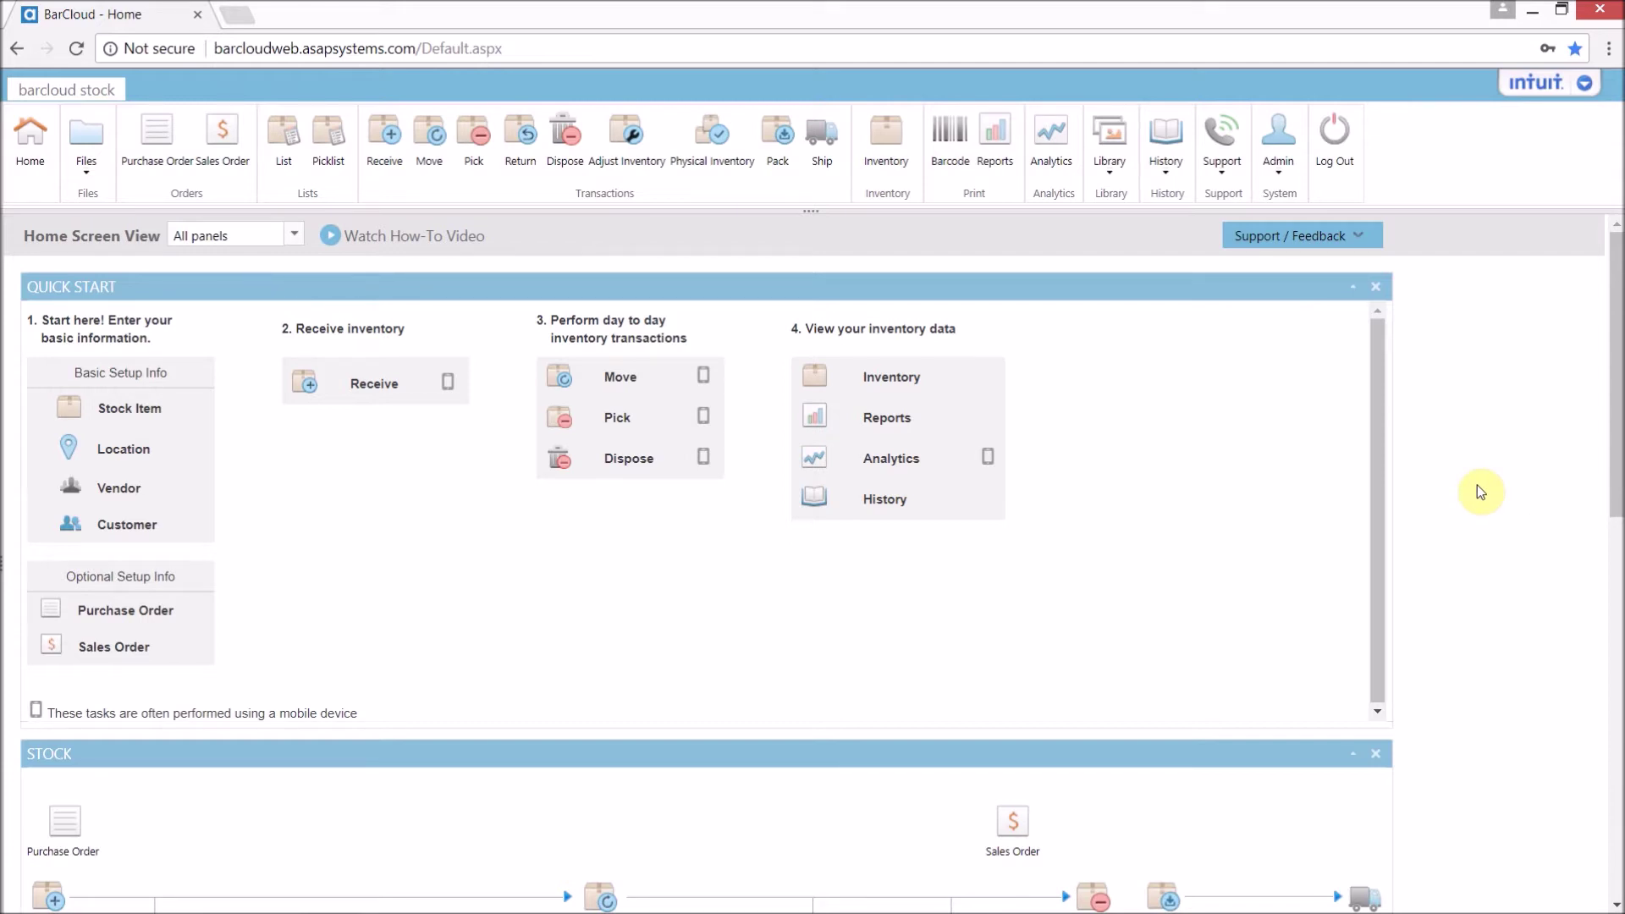
# - Go to the Barcode labels page and start a new label template
pyautogui.click(948, 135)
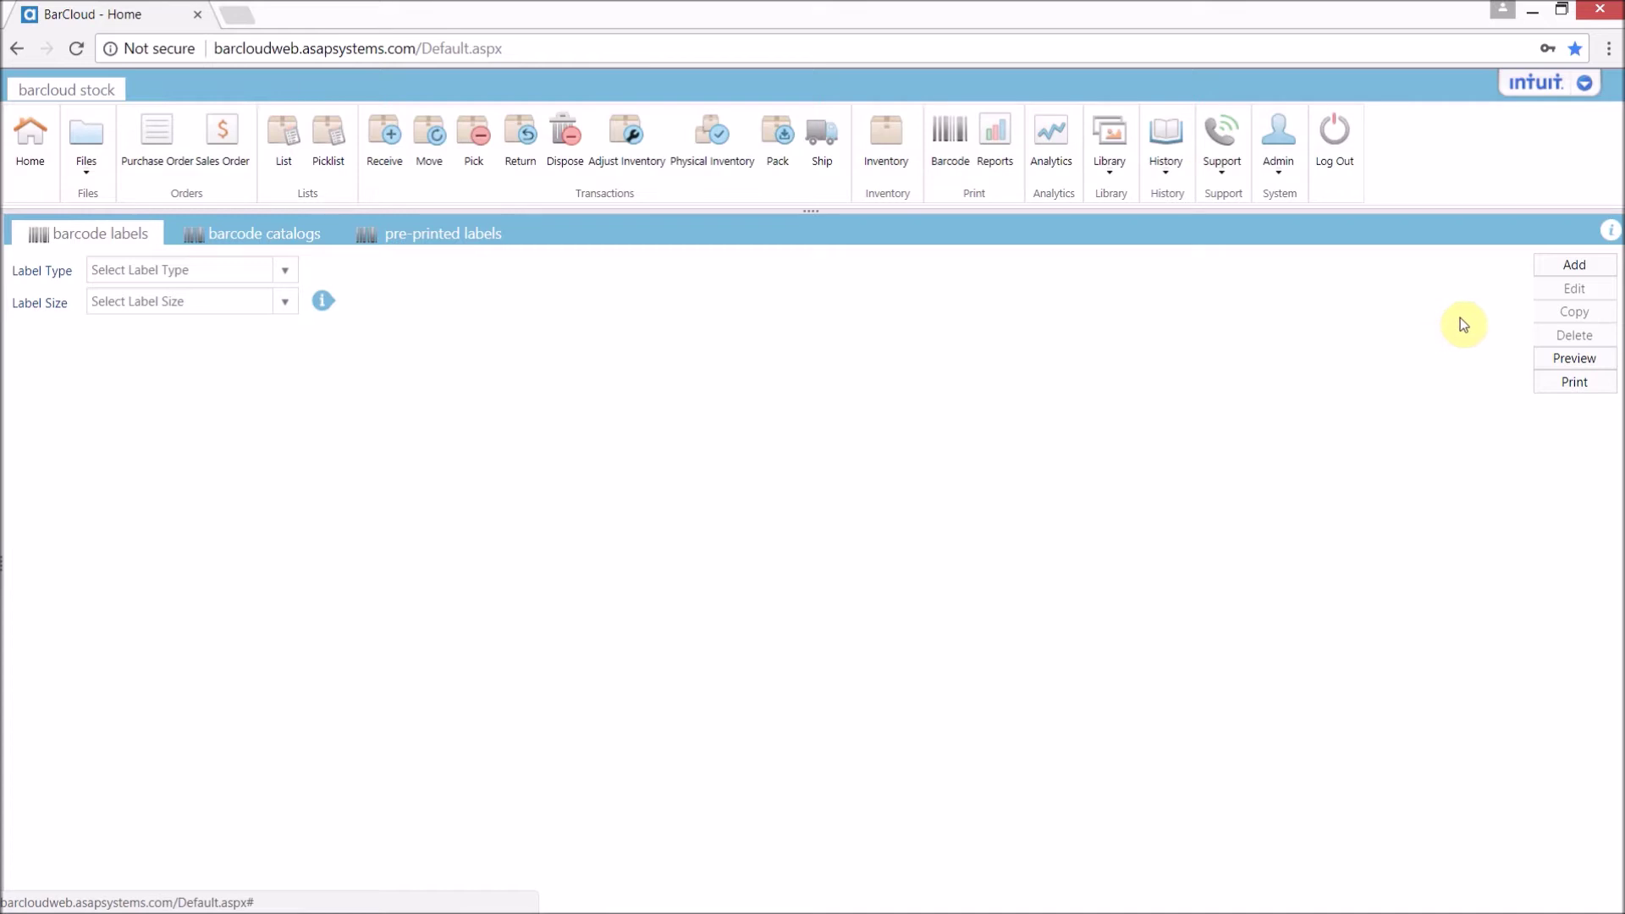
pyautogui.click(1576, 266)
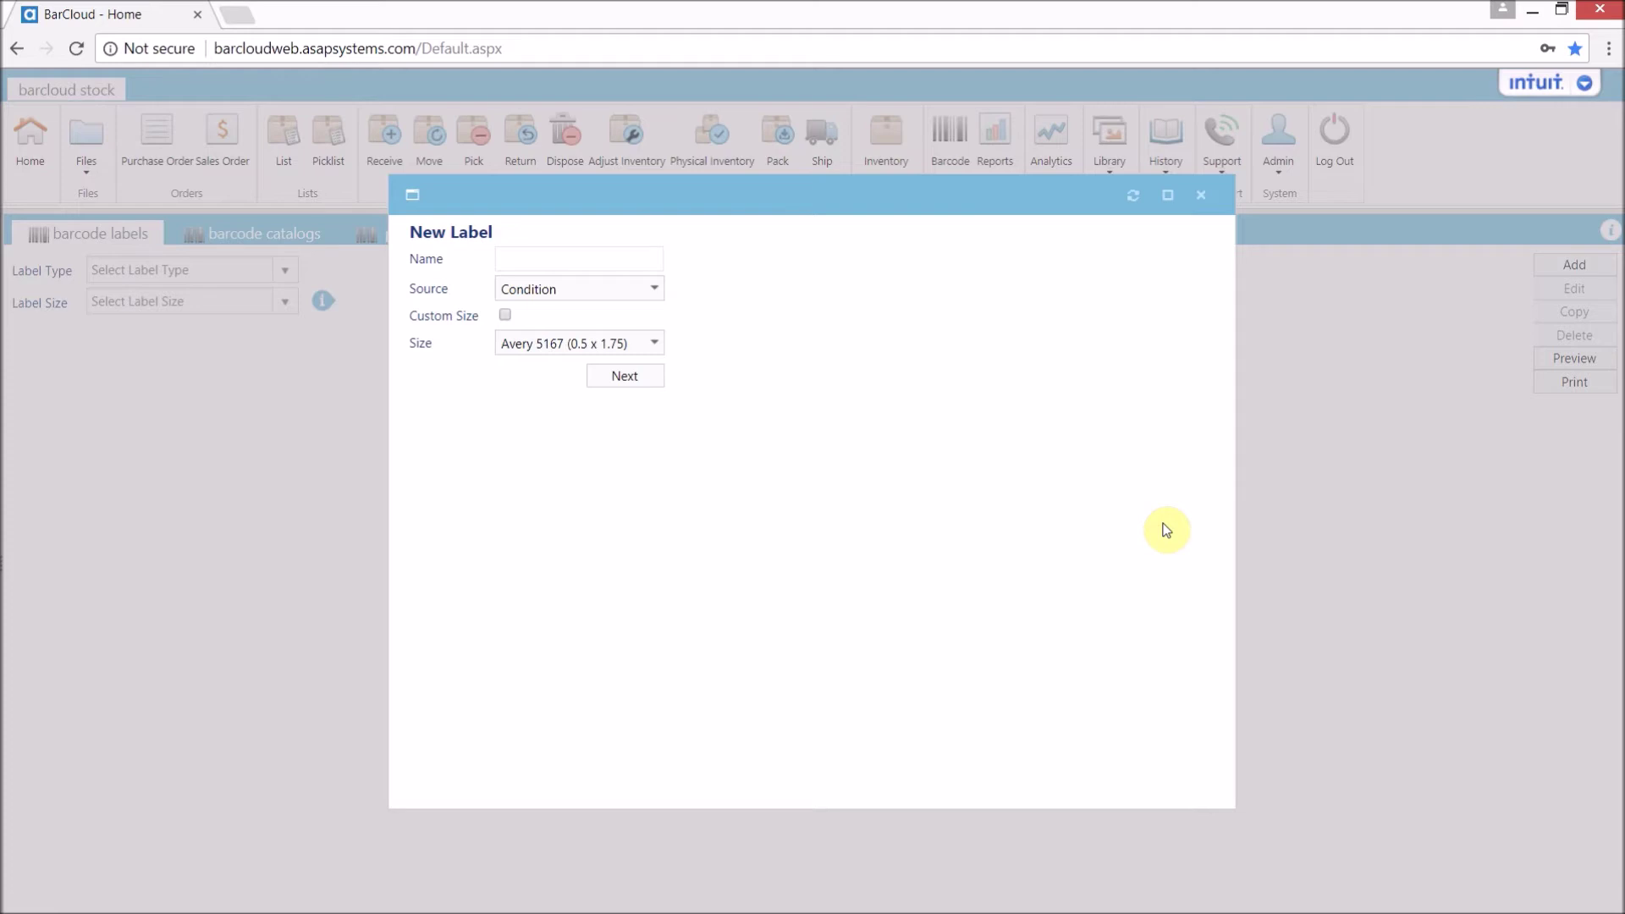
# - Name the label 'New Stock Label' with source Stock Item and size Zebra 3 x 1, then continue
pyautogui.click(599, 259)
pyautogui.write('New')
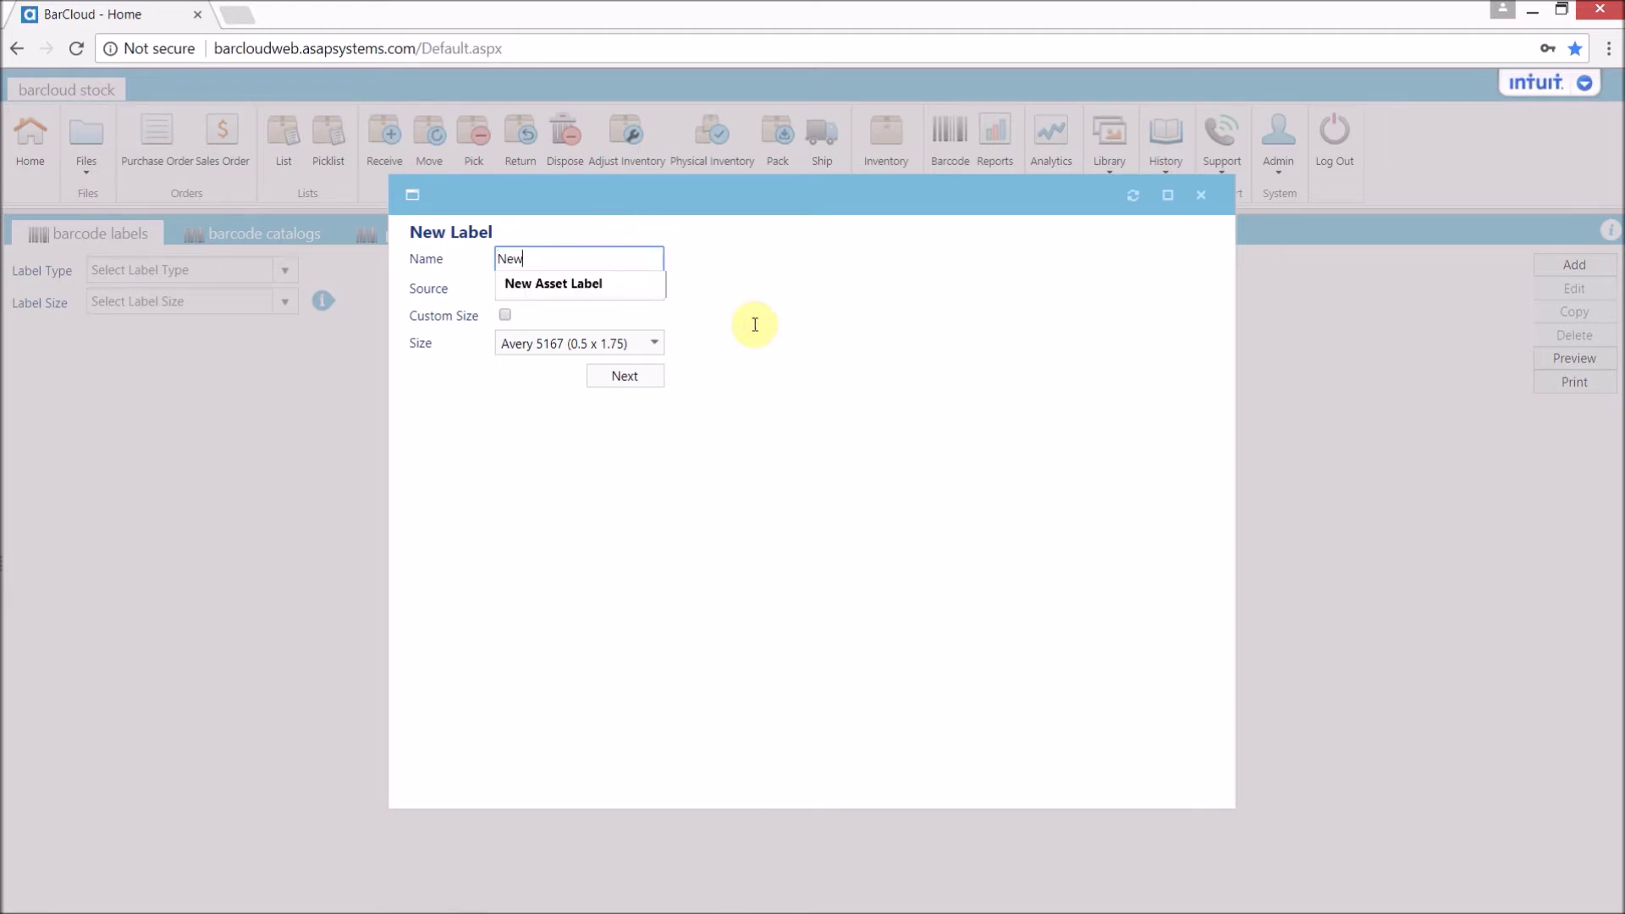
pyautogui.write(' Stock Label')
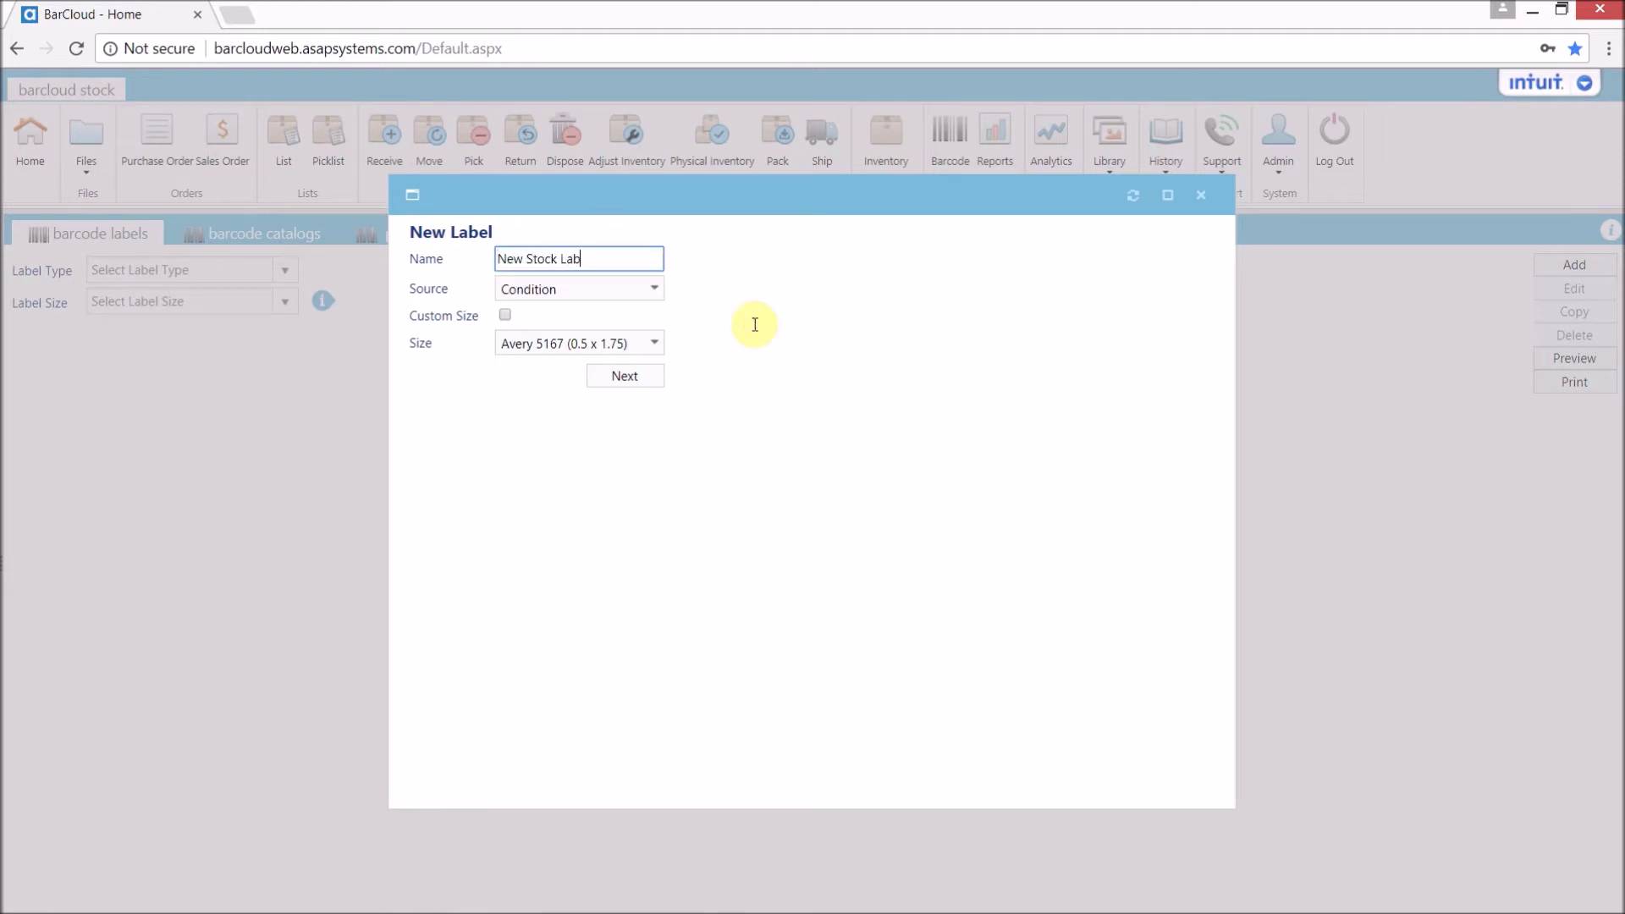
pyautogui.click(609, 295)
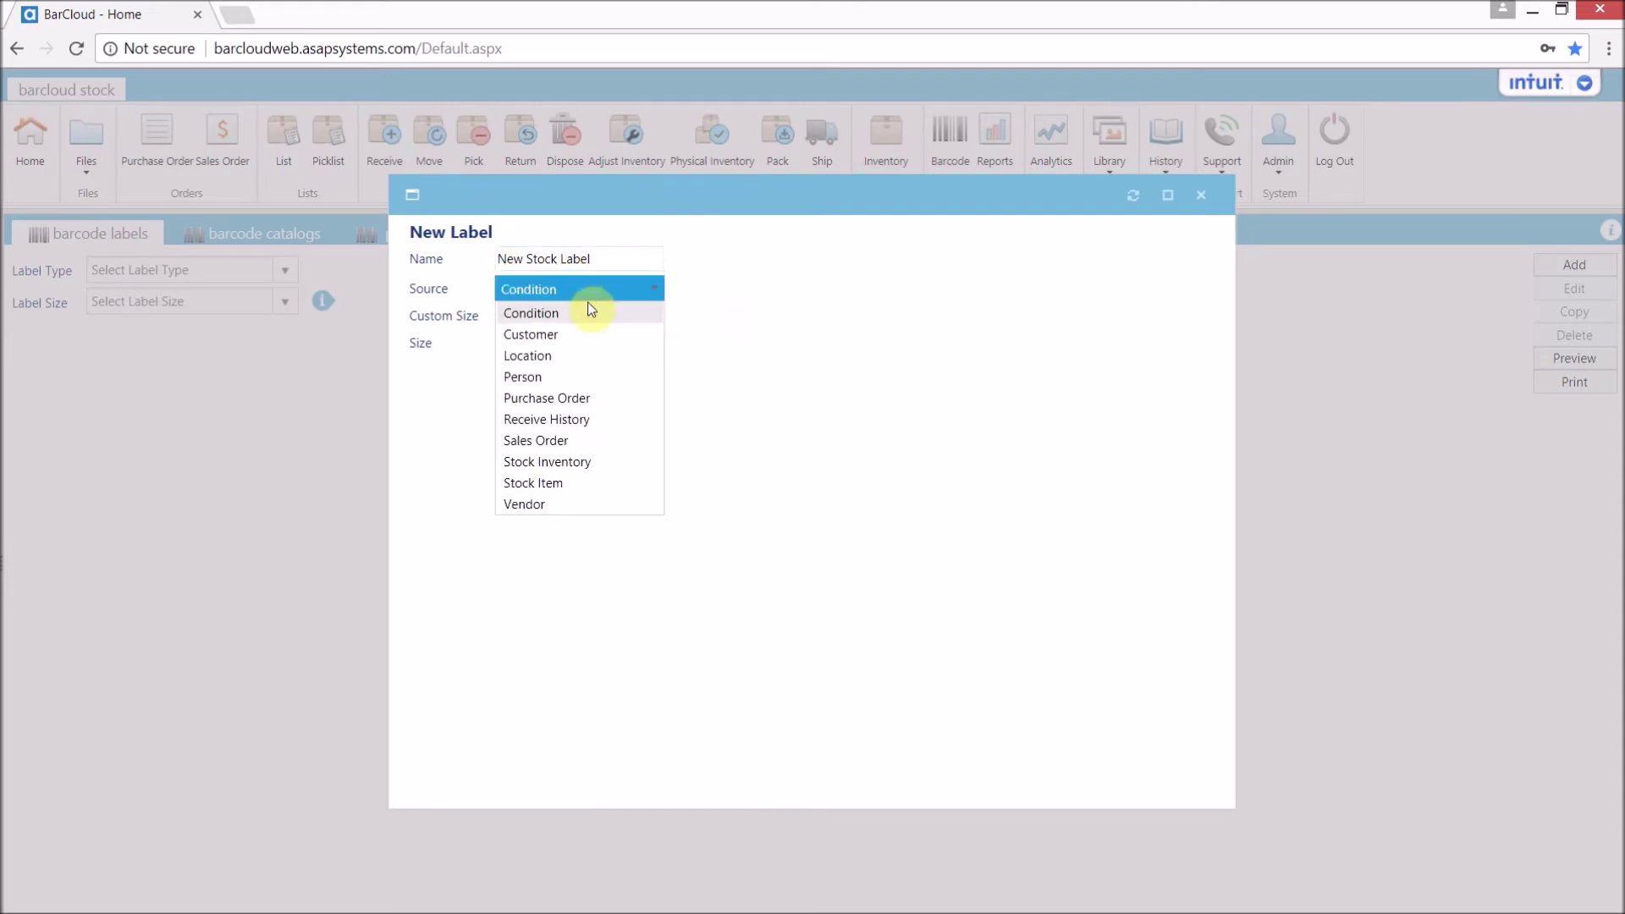
pyautogui.click(559, 482)
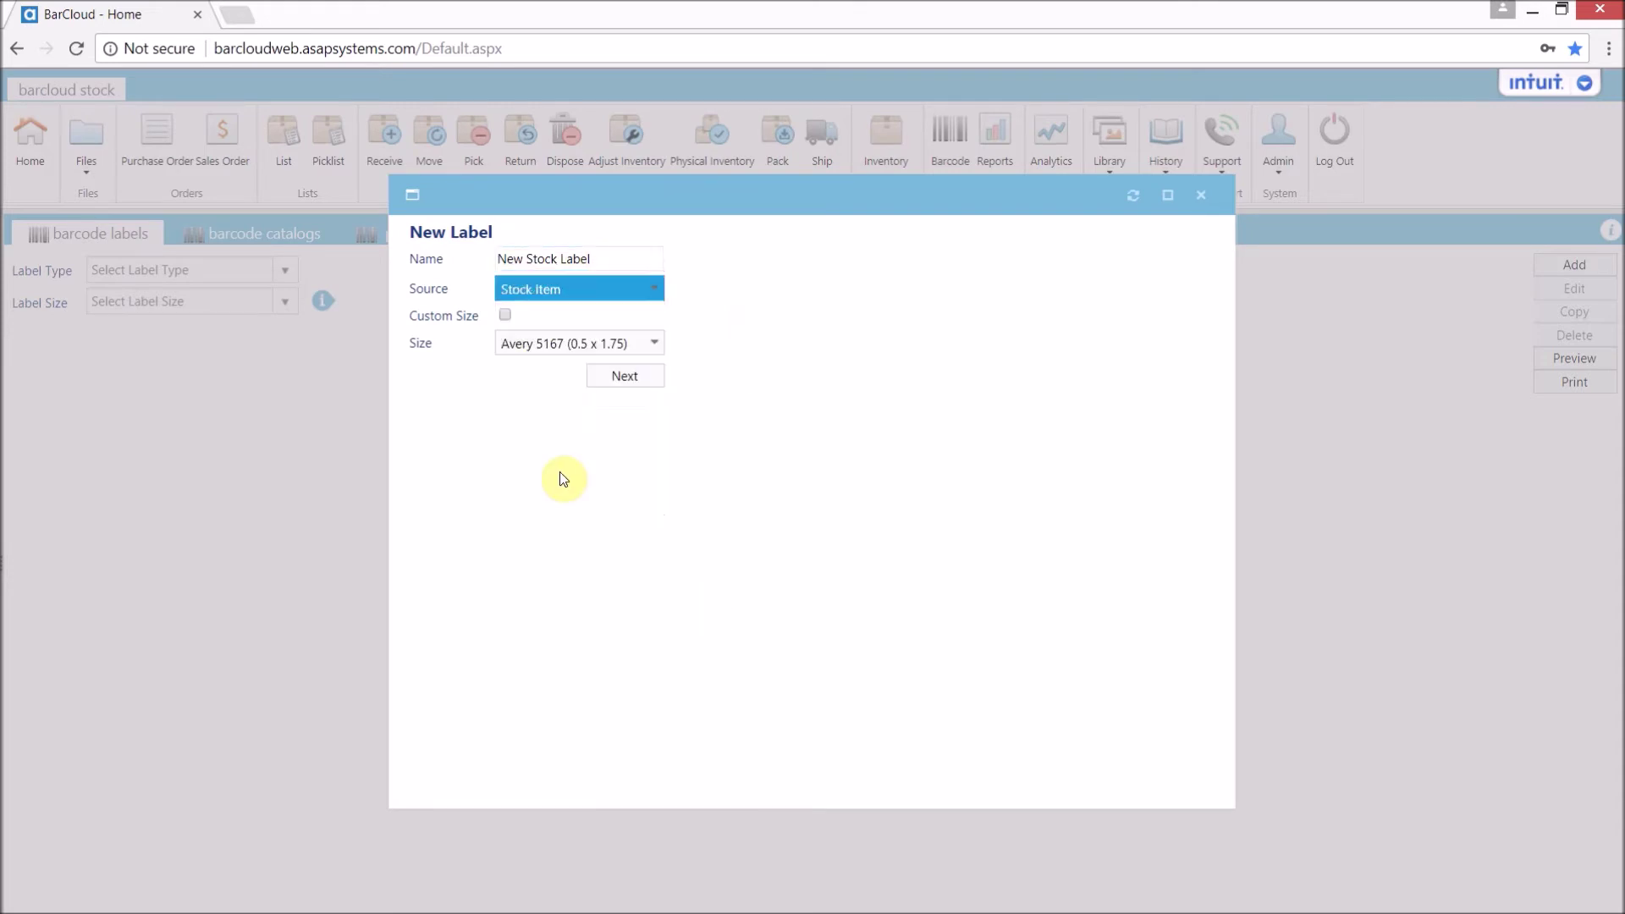
pyautogui.click(592, 343)
pyautogui.click(575, 596)
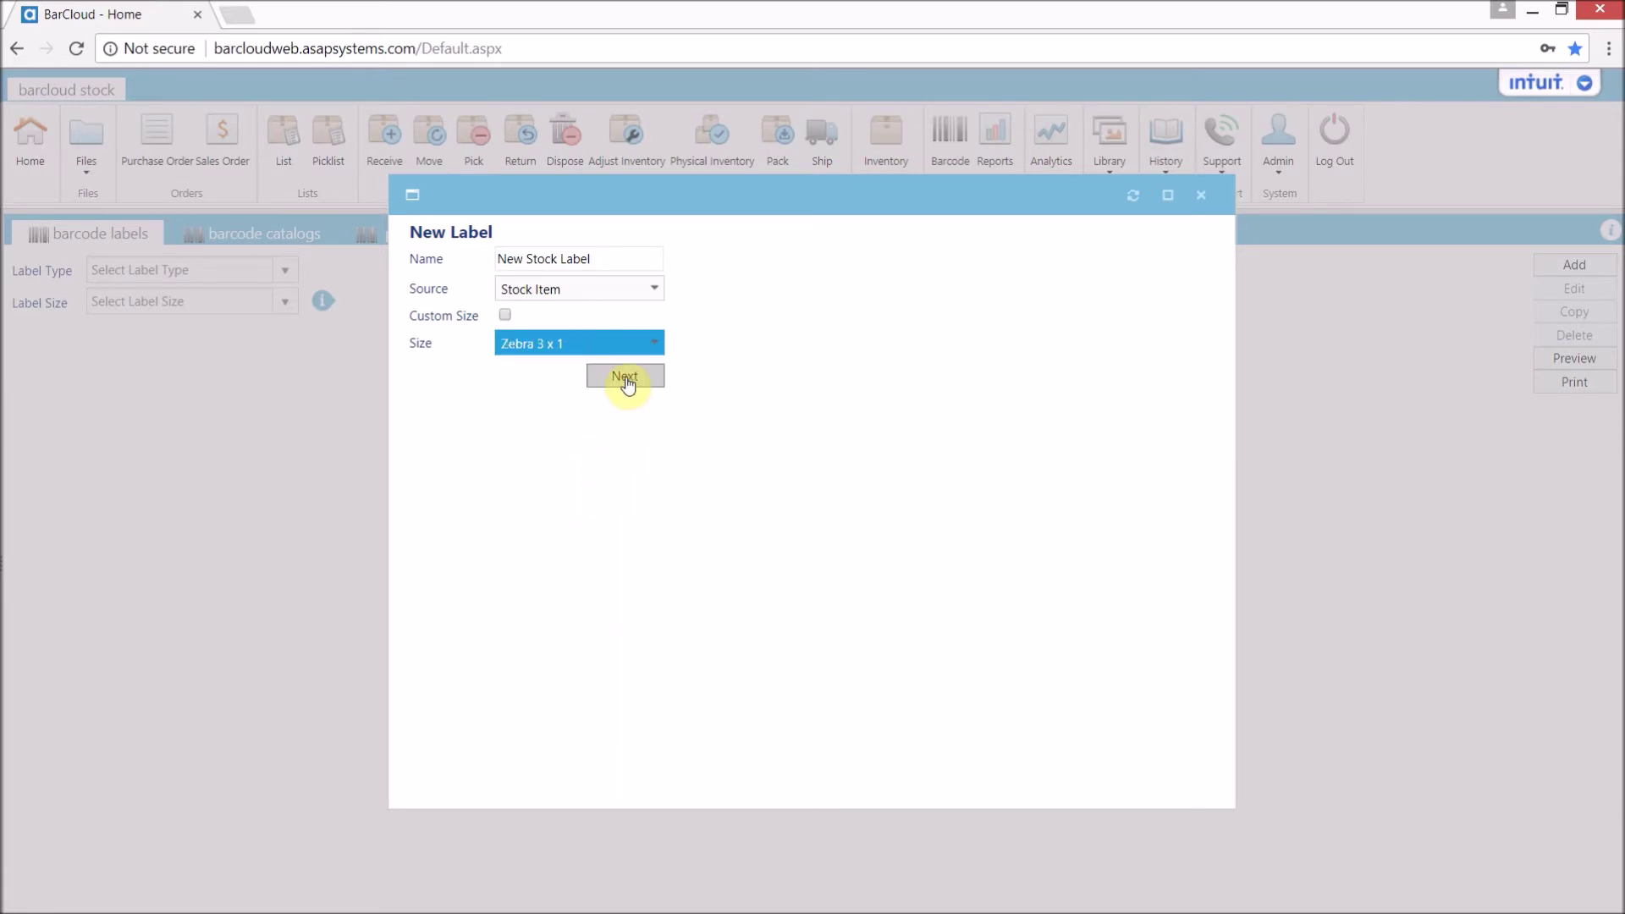
pyautogui.click(626, 383)
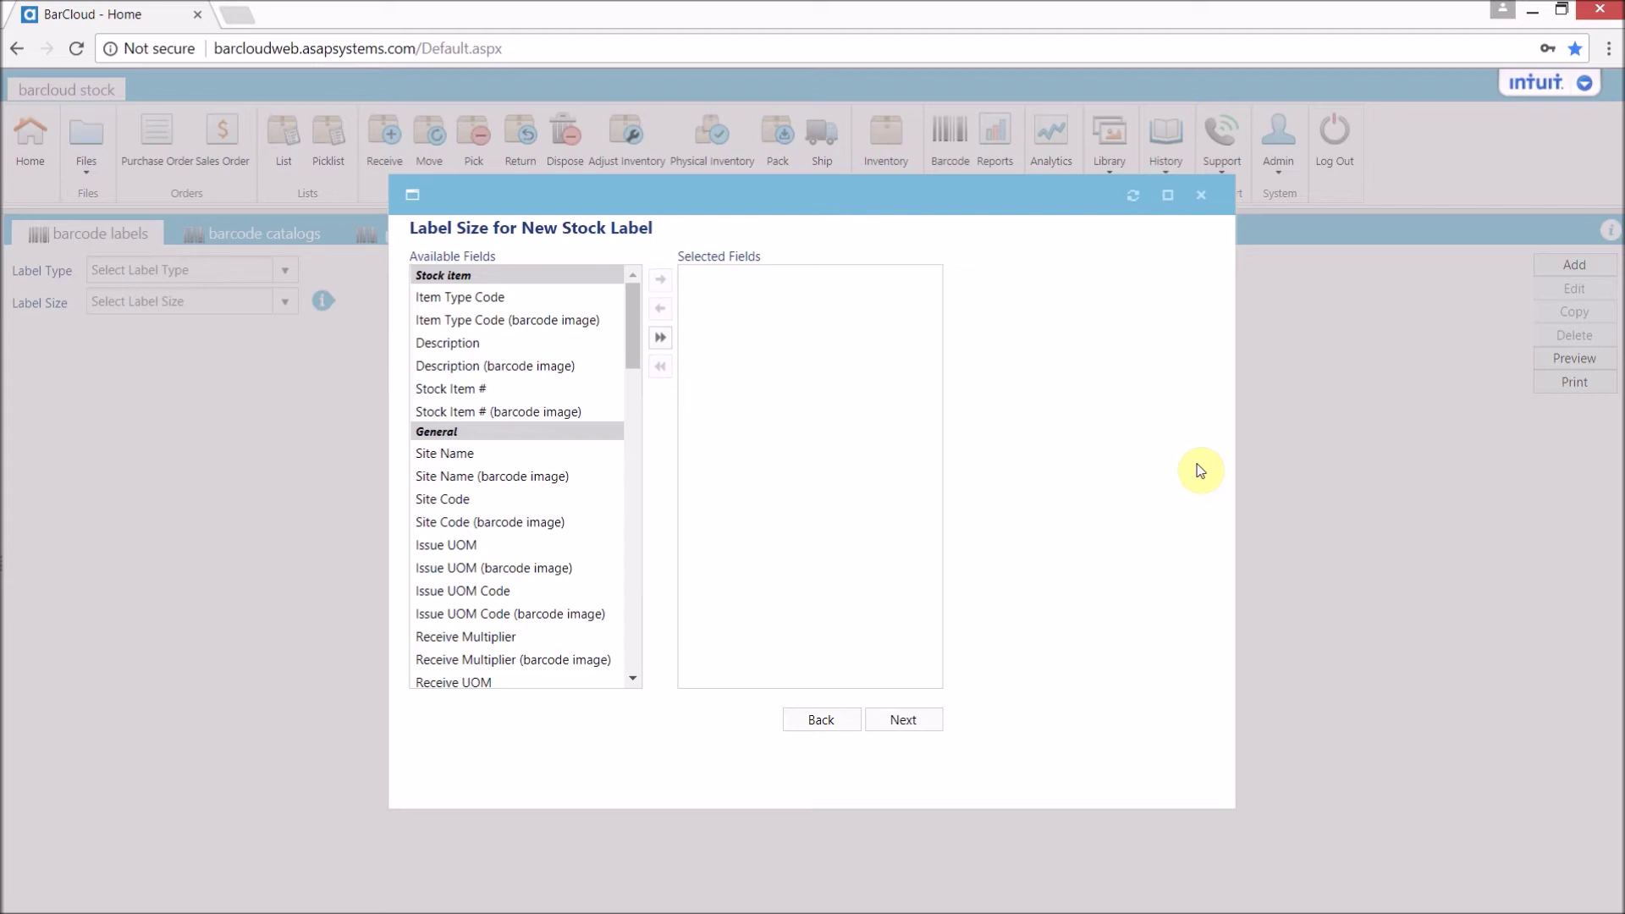
# - Add Description, Stock Item # and Stock Item # (barcode image) as label fields, then continue
pyautogui.click(504, 346)
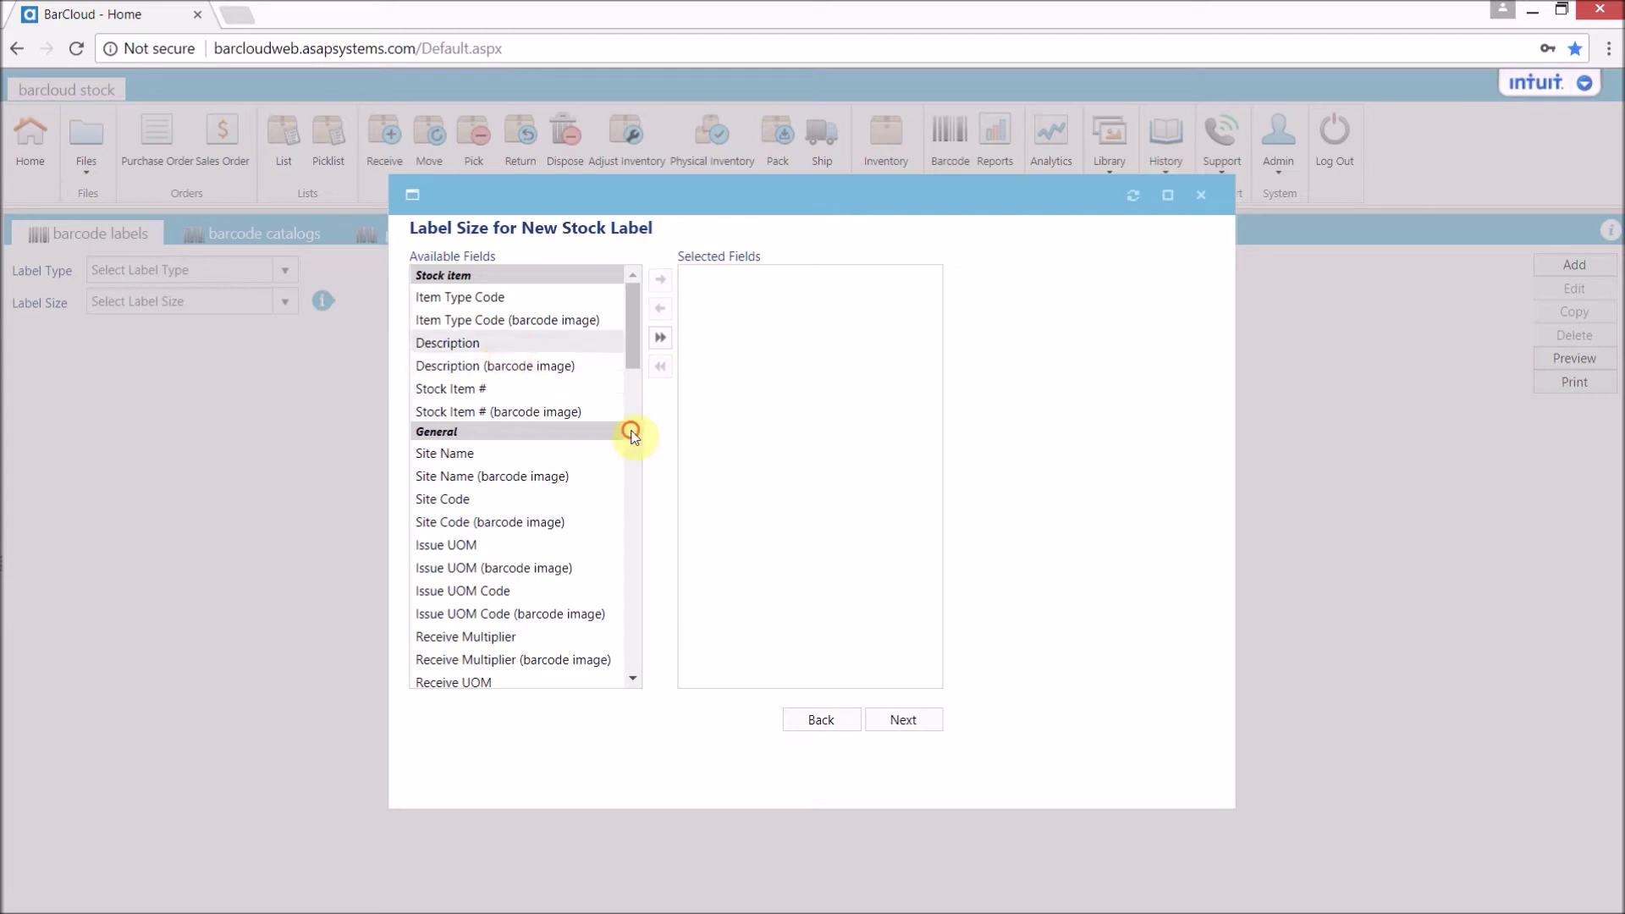
pyautogui.keyDown('ctrl'); pyautogui.click(592, 388); pyautogui.keyUp('ctrl')
pyautogui.keyDown('ctrl'); pyautogui.click(500, 410); pyautogui.keyUp('ctrl')
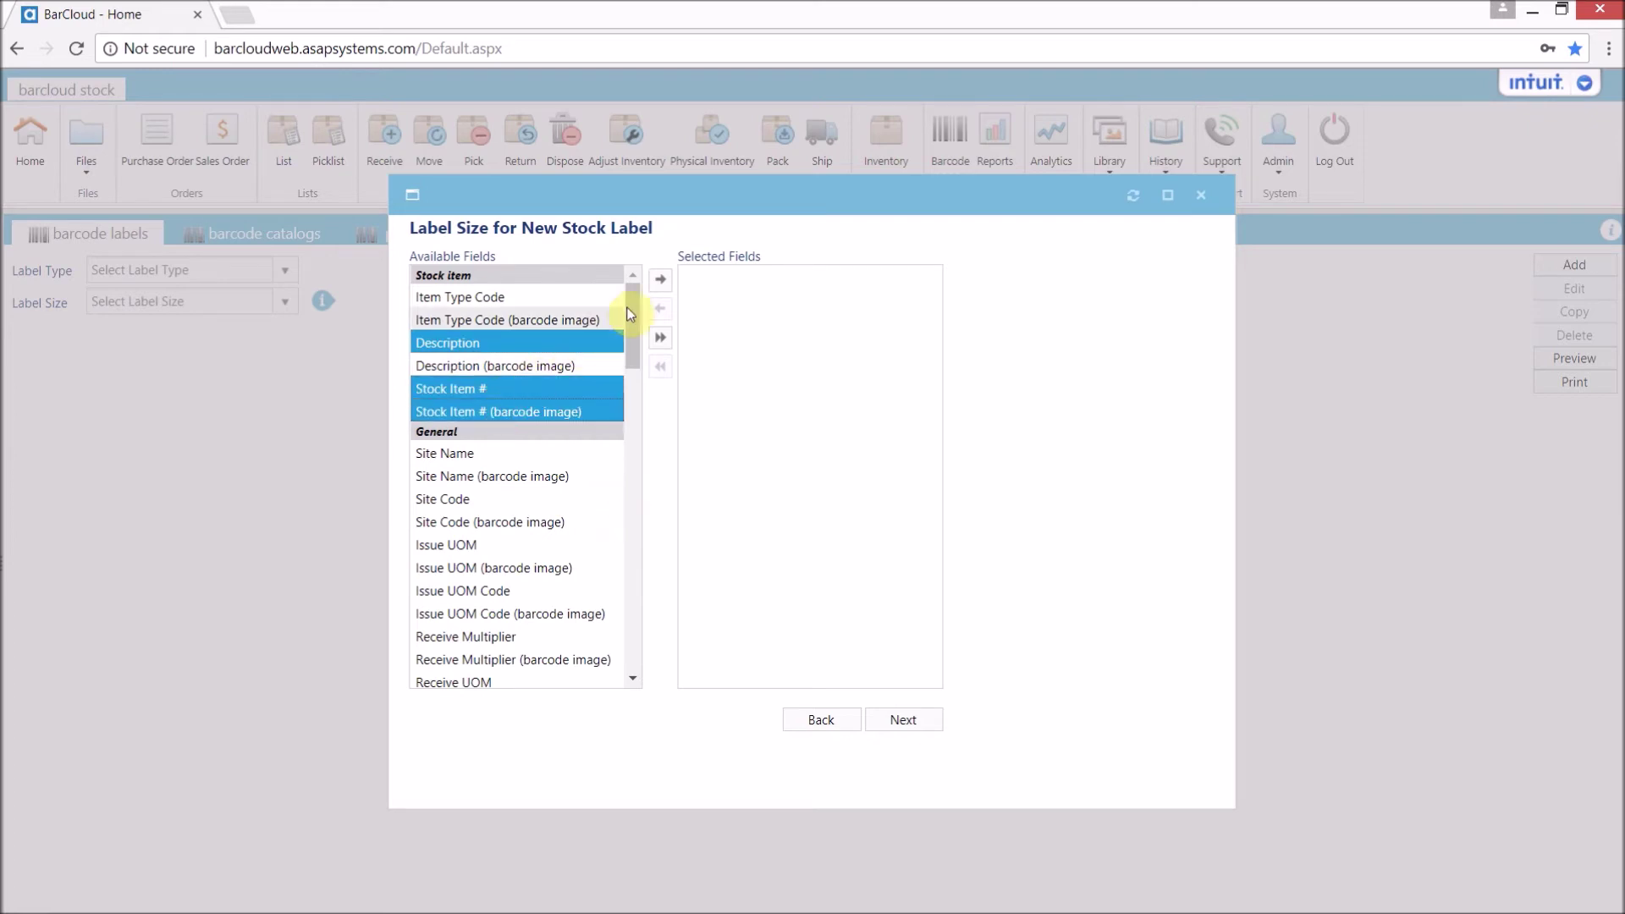
pyautogui.click(660, 279)
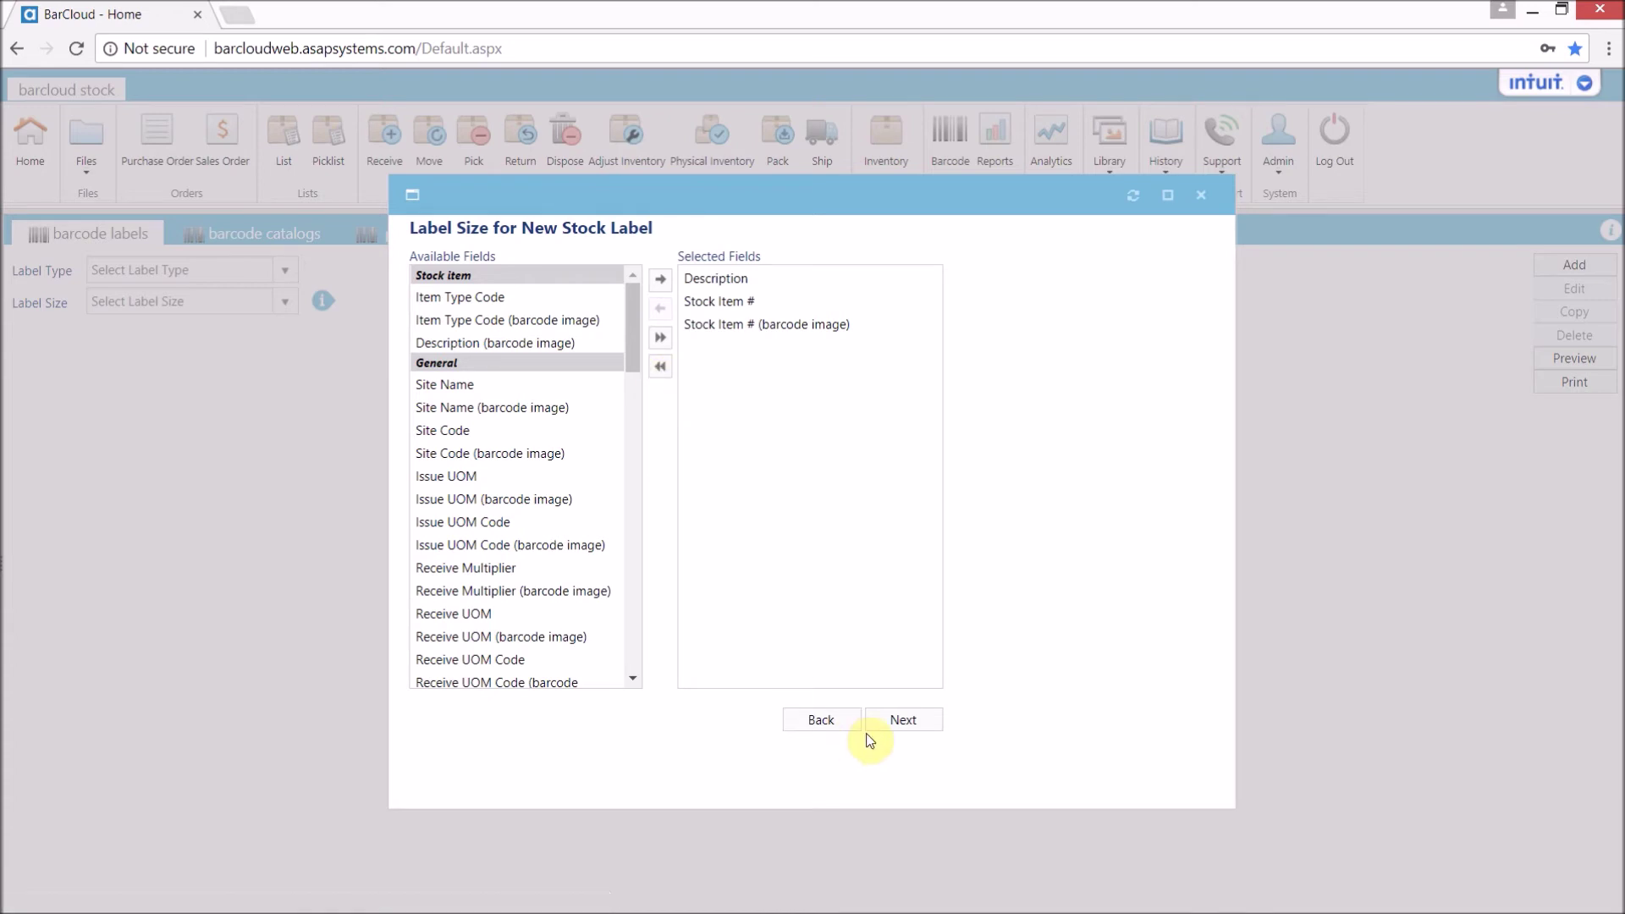
pyautogui.click(883, 719)
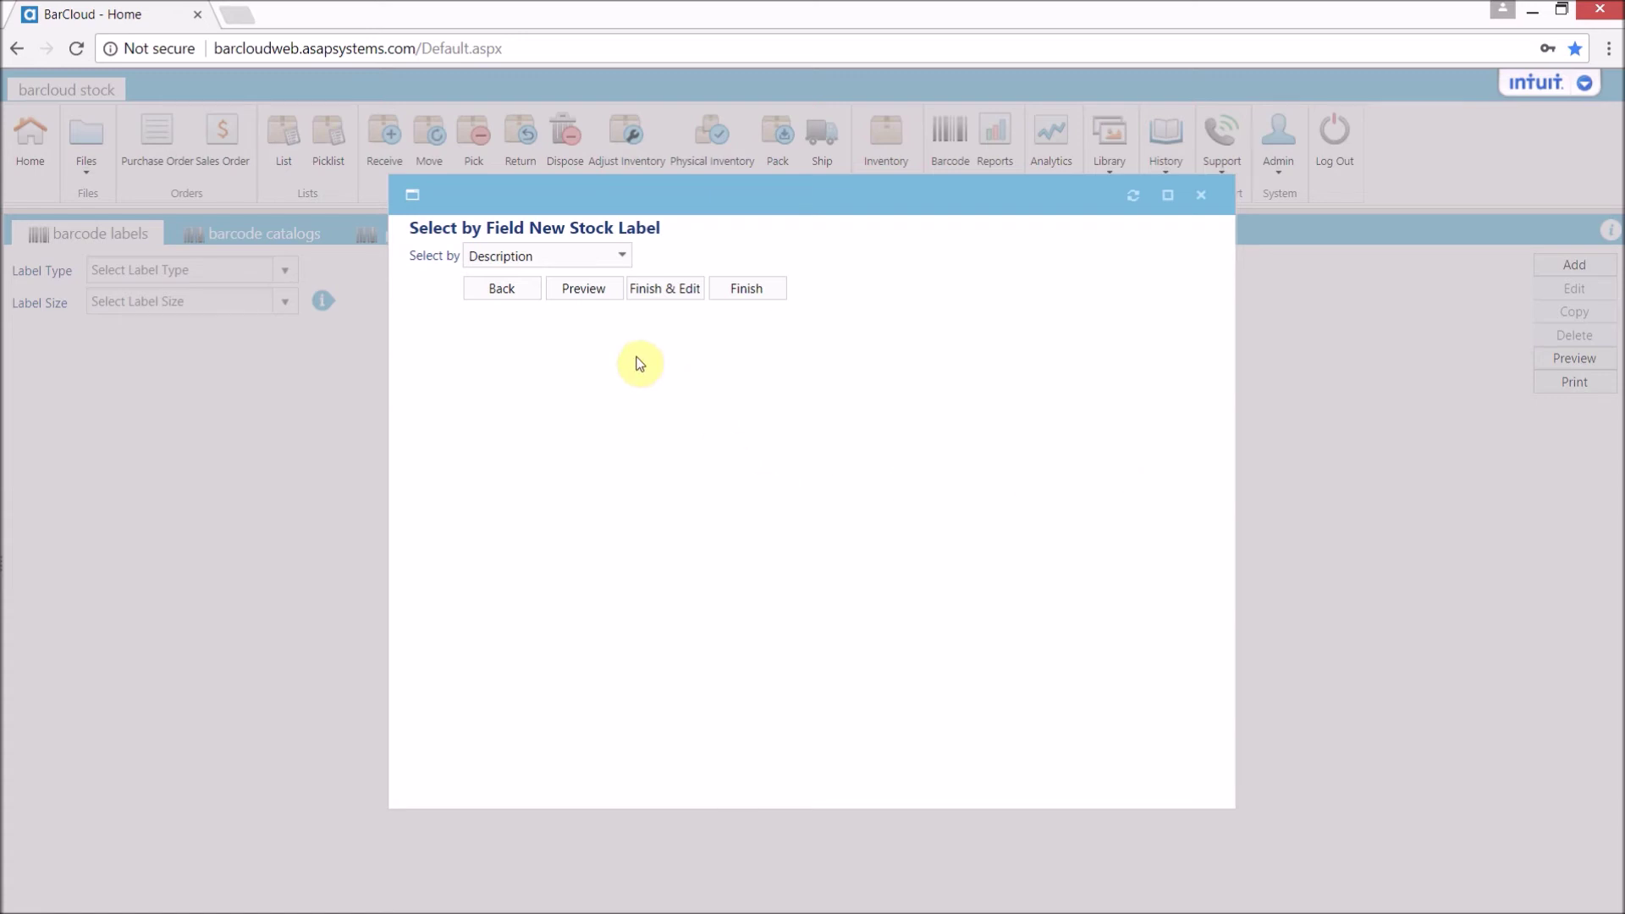
# - Select labels by Stock Item # and finish the New Stock Label template
pyautogui.click(620, 258)
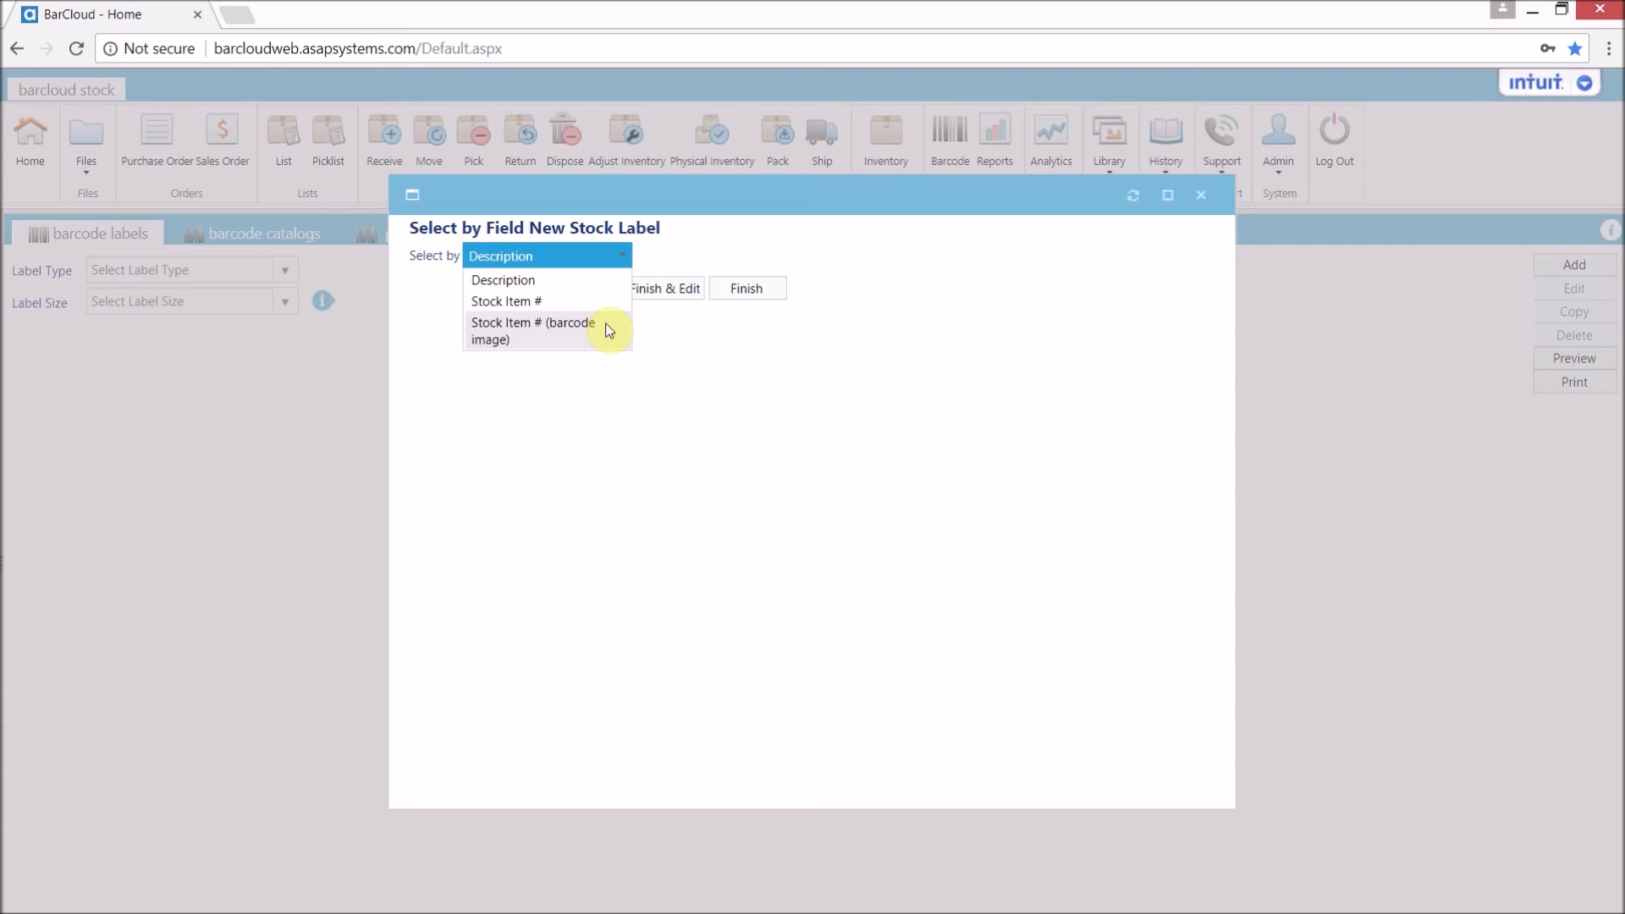
pyautogui.click(563, 302)
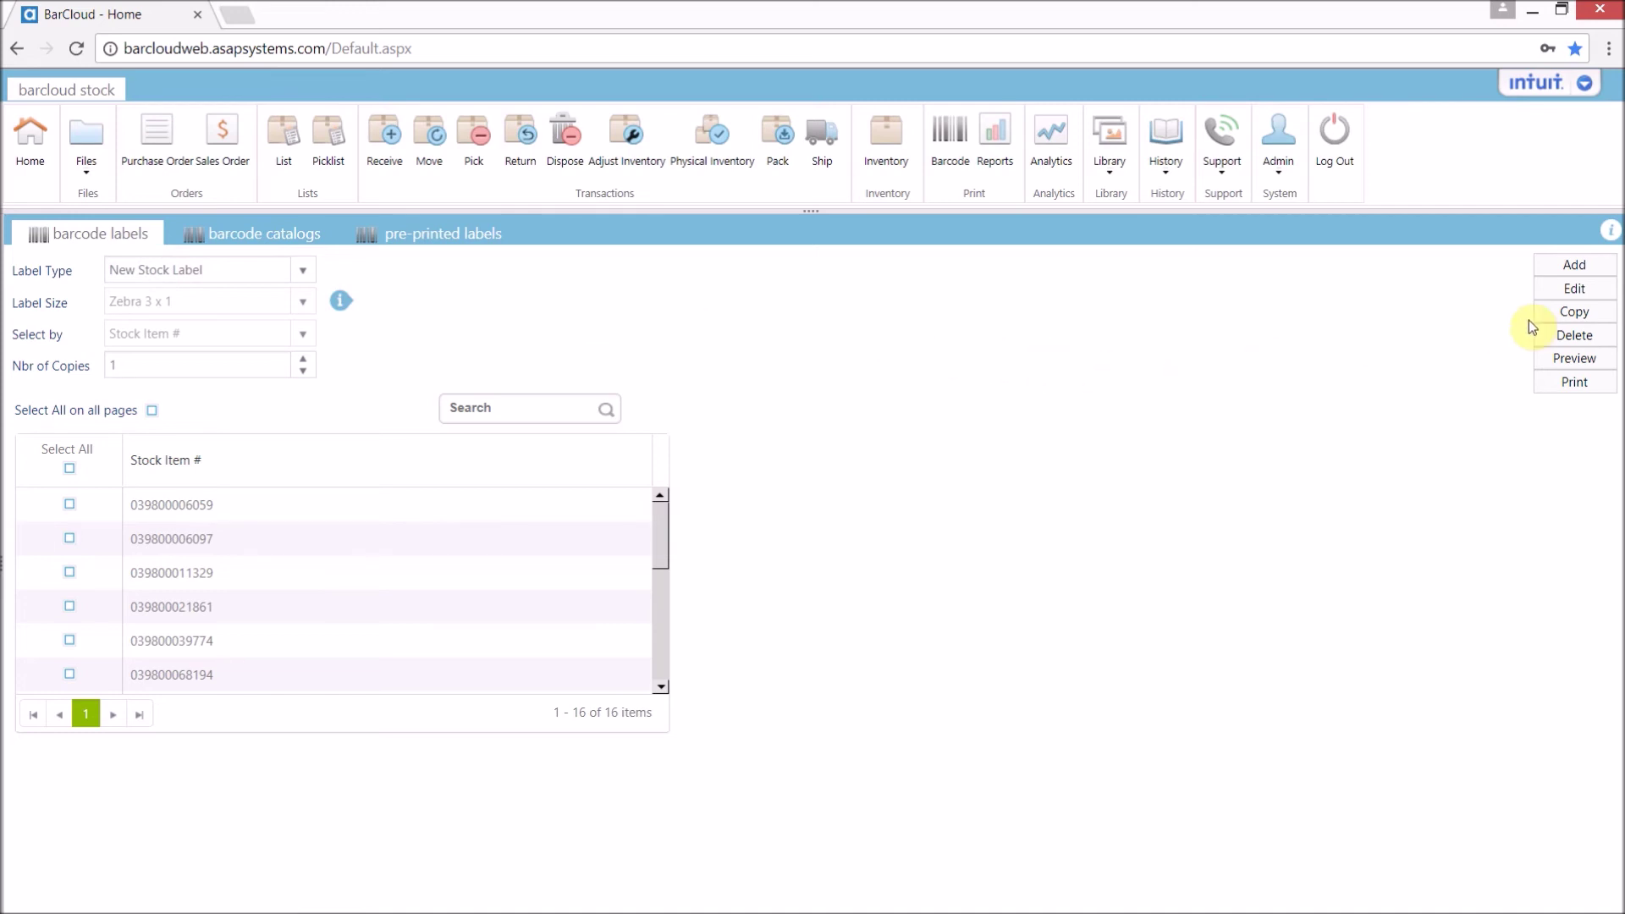
# - In the maximized label designer, undo the last layout change so the code is above the name, then close it
pyautogui.click(1581, 289)
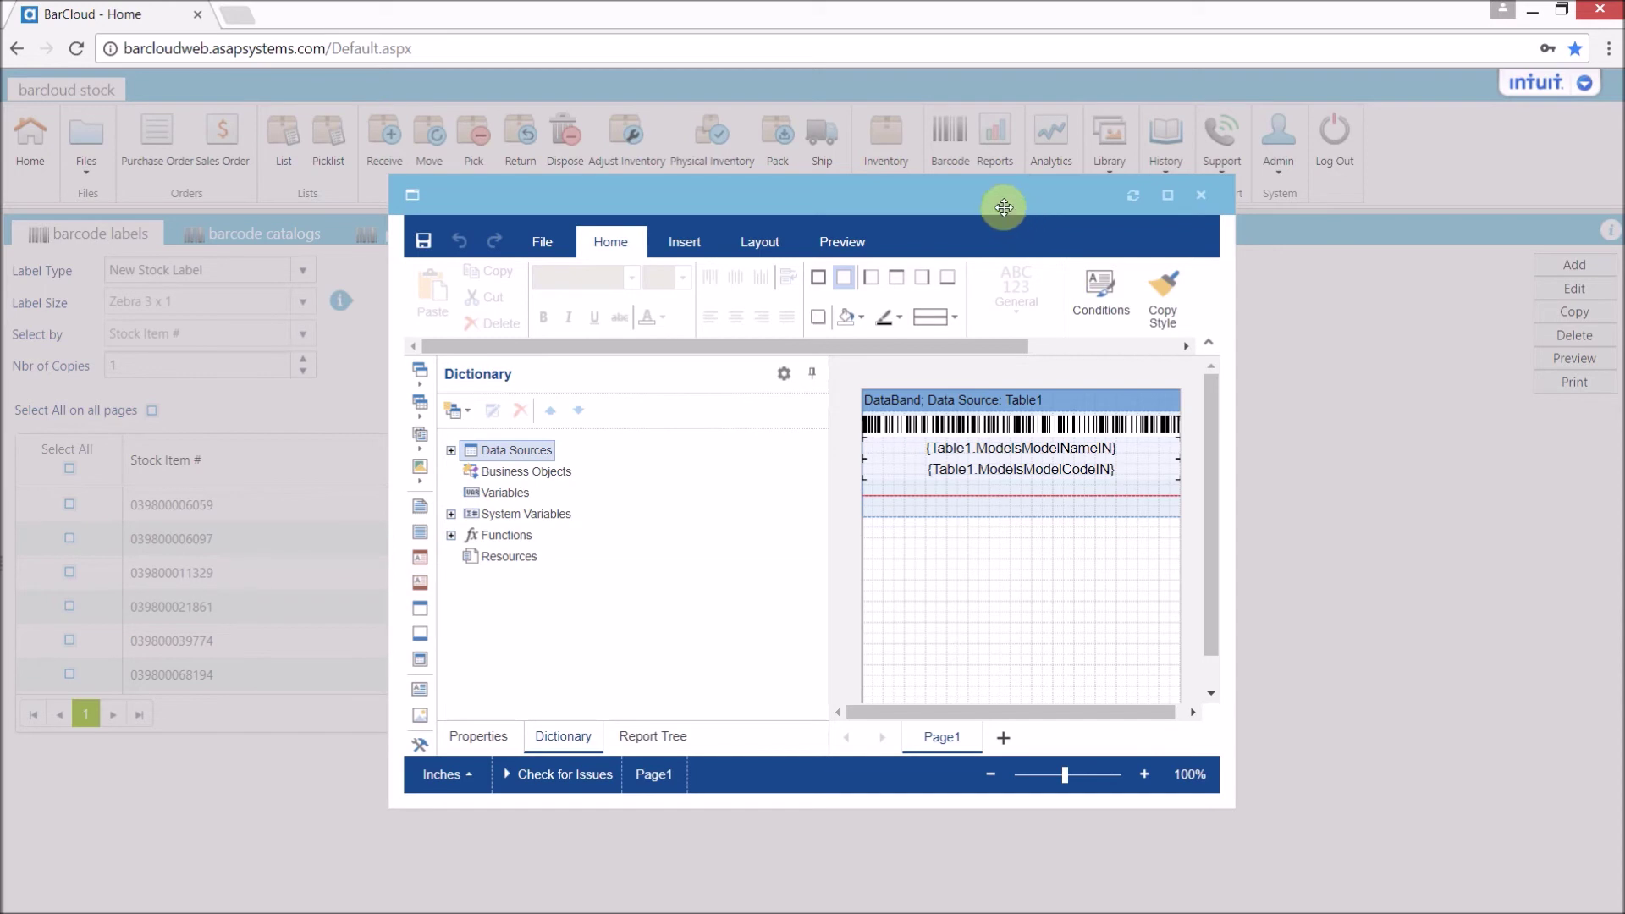
pyautogui.click(1167, 194)
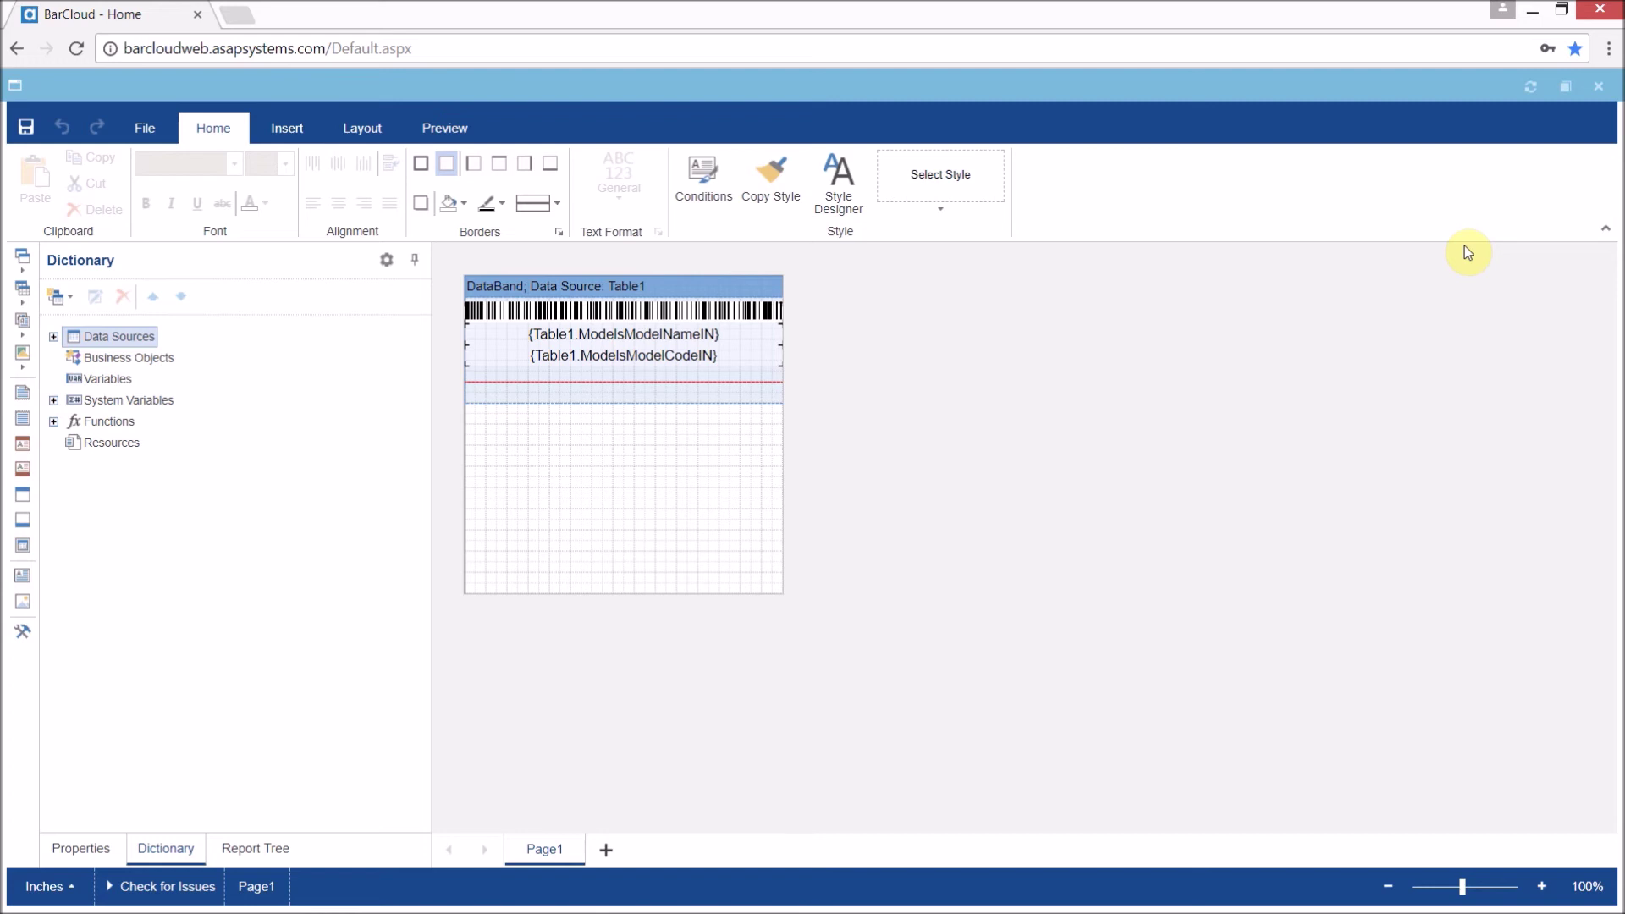
pyautogui.click(67, 133)
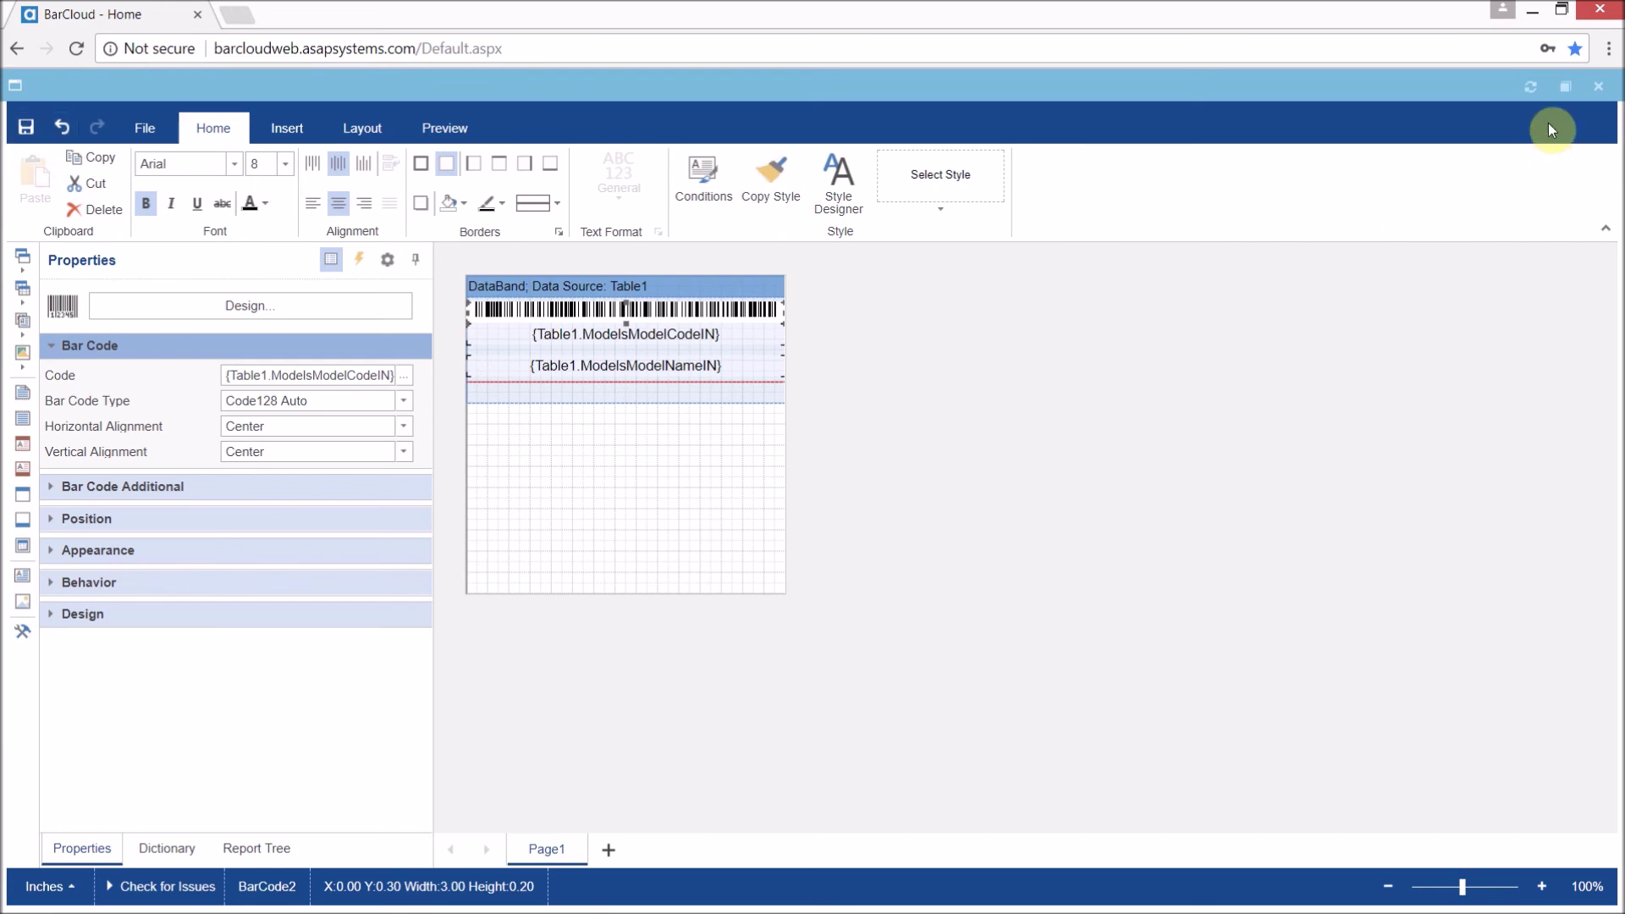
pyautogui.click(1600, 87)
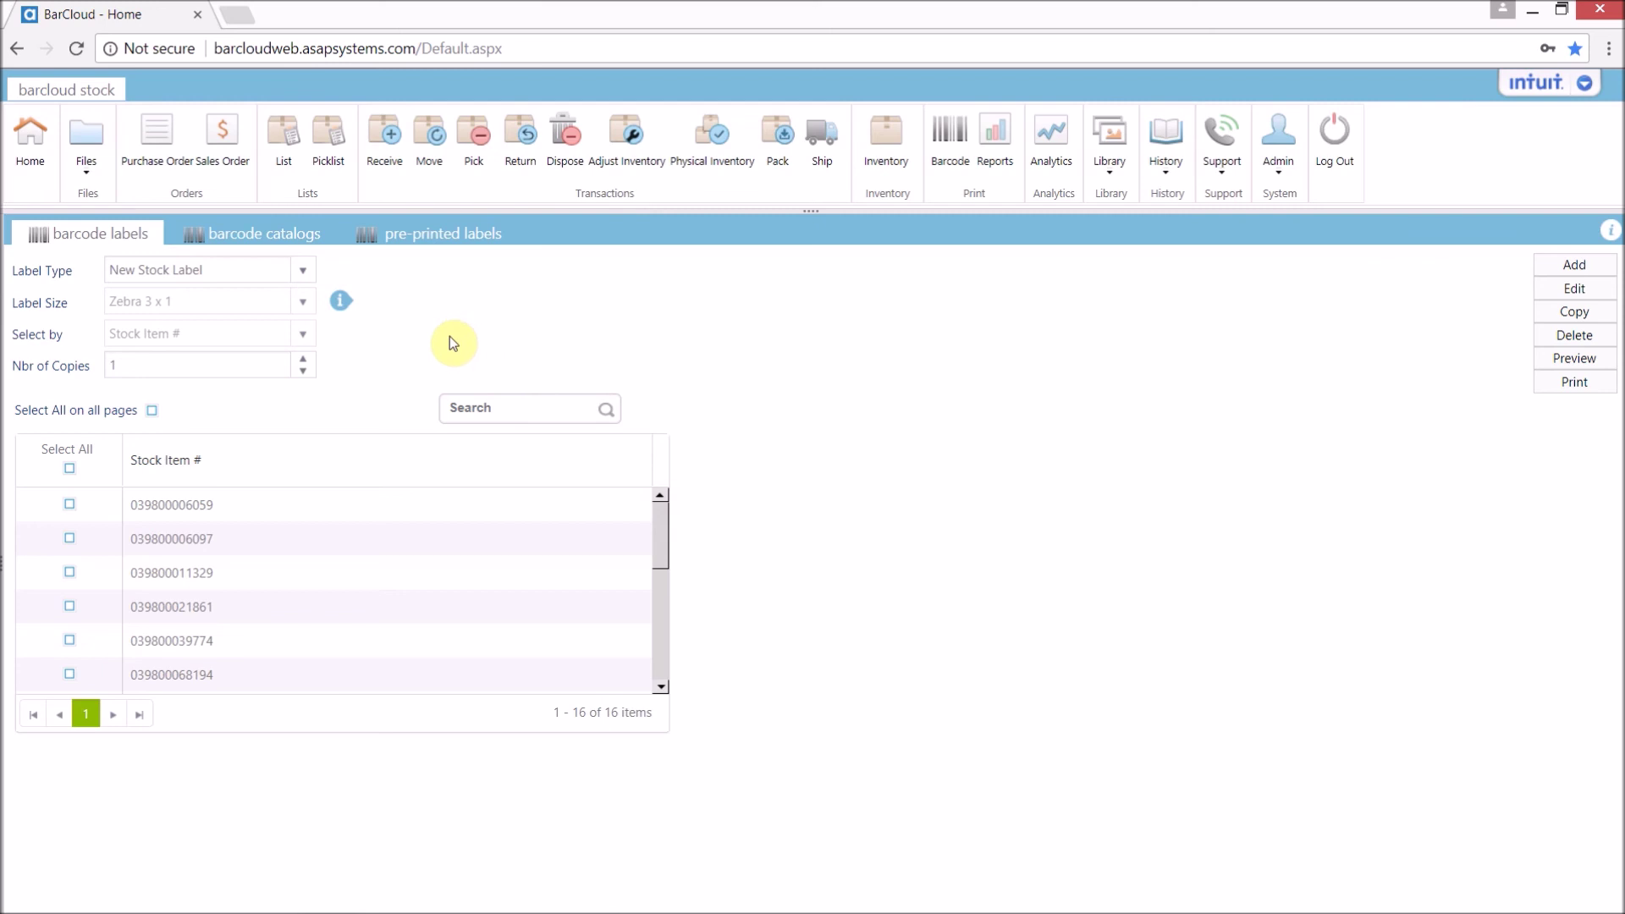
pyautogui.click(302, 271)
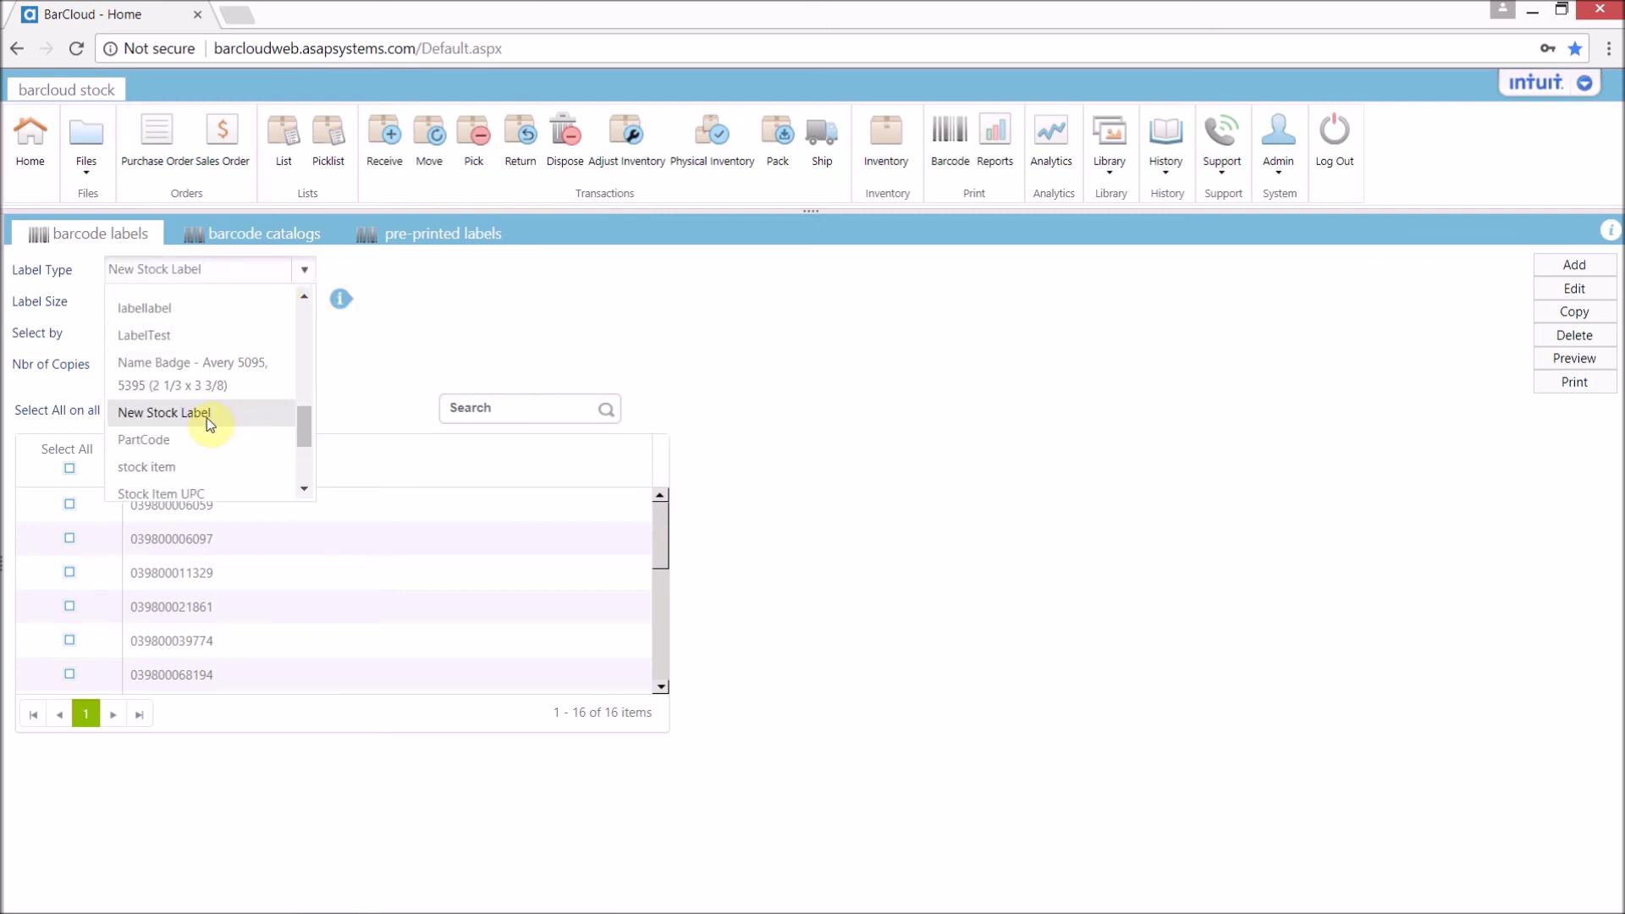
pyautogui.click(241, 419)
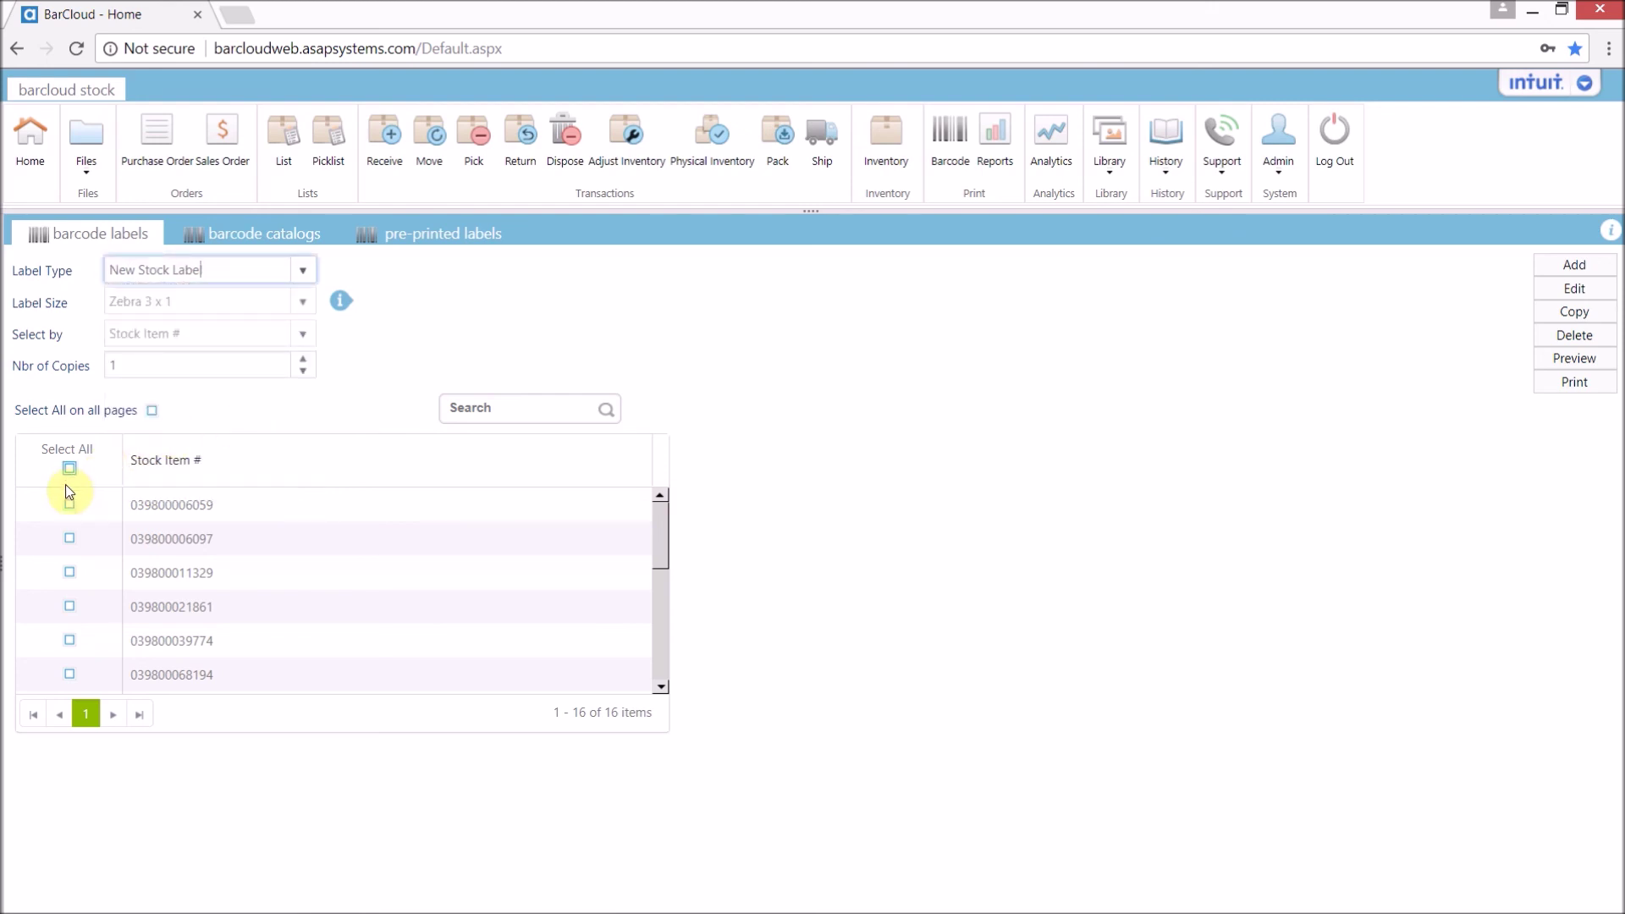
pyautogui.click(70, 505)
pyautogui.click(69, 539)
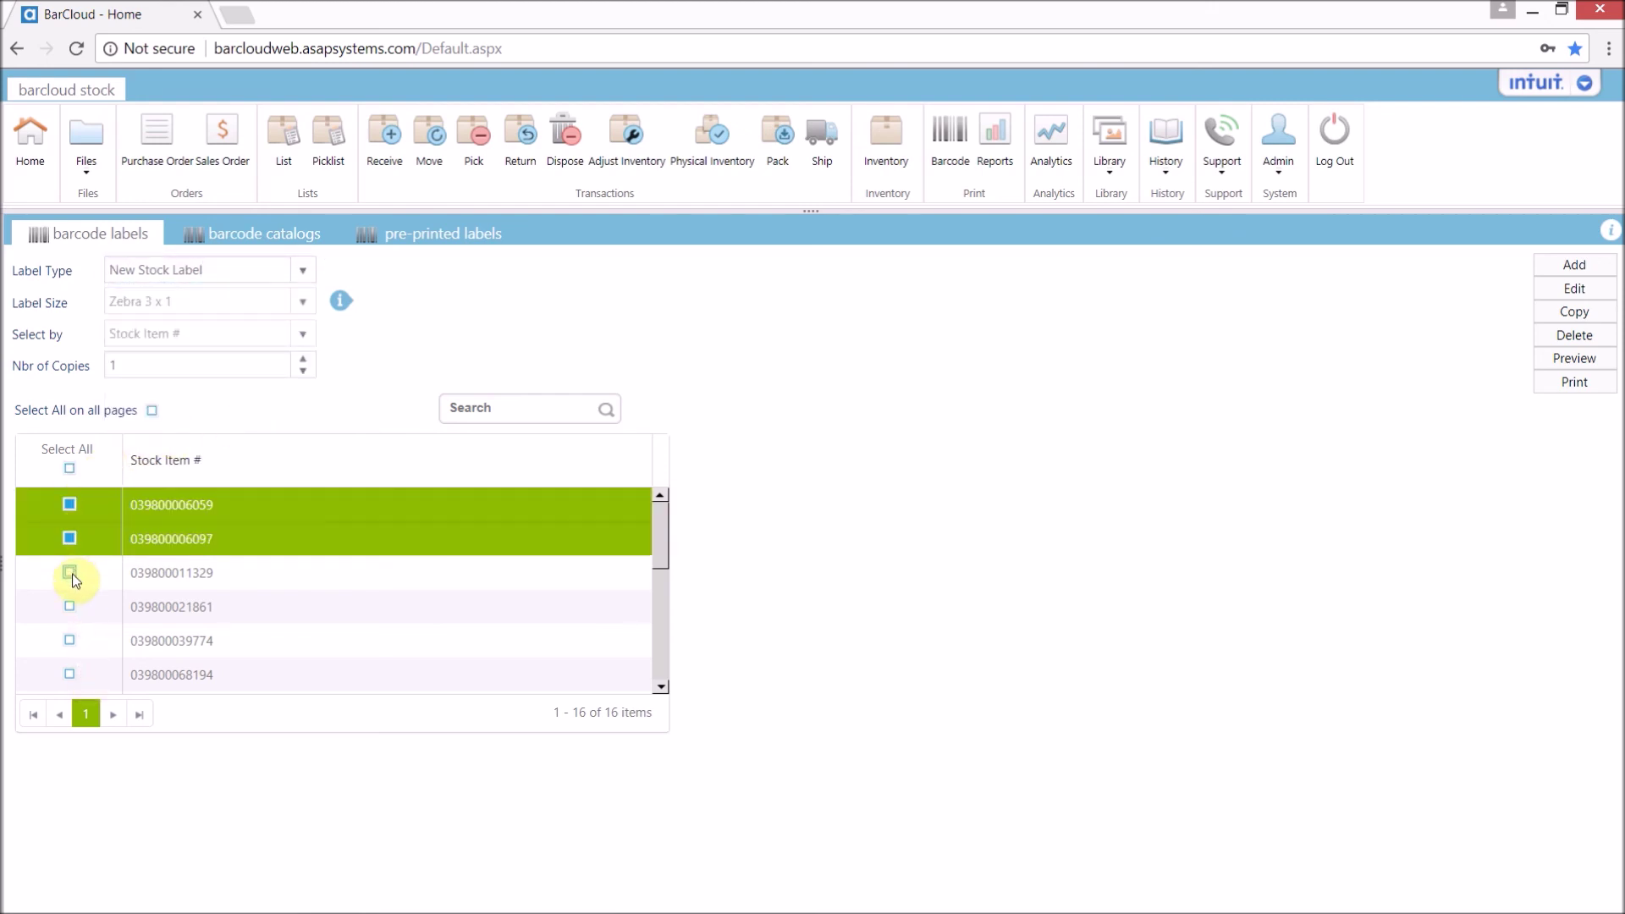
pyautogui.click(70, 572)
pyautogui.click(302, 359)
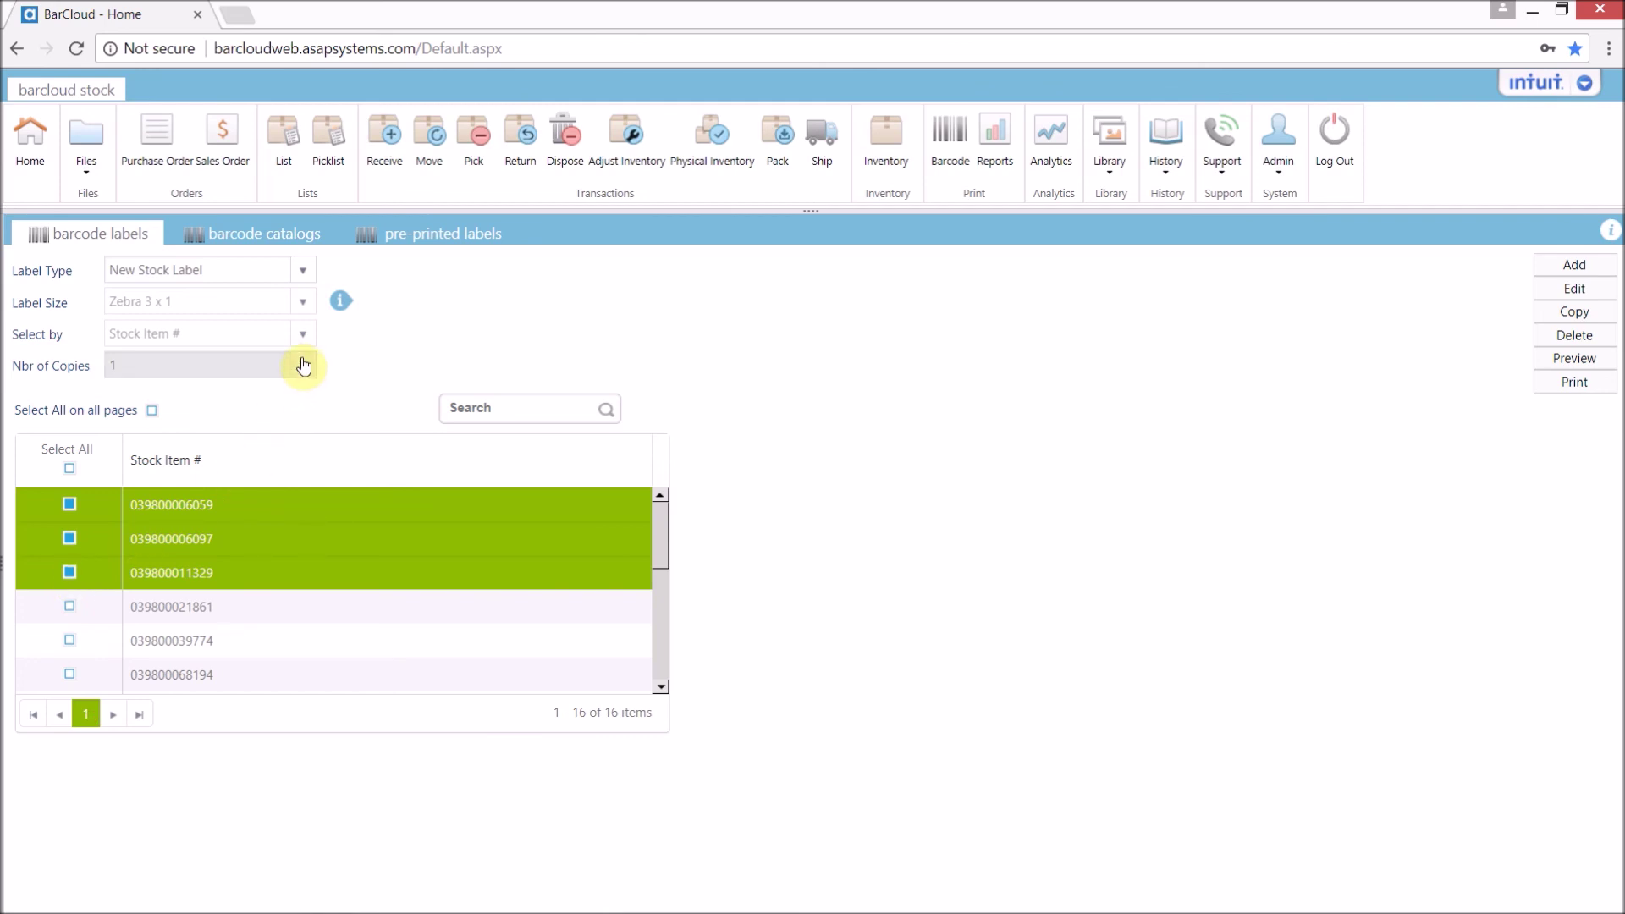
pyautogui.press('Up')
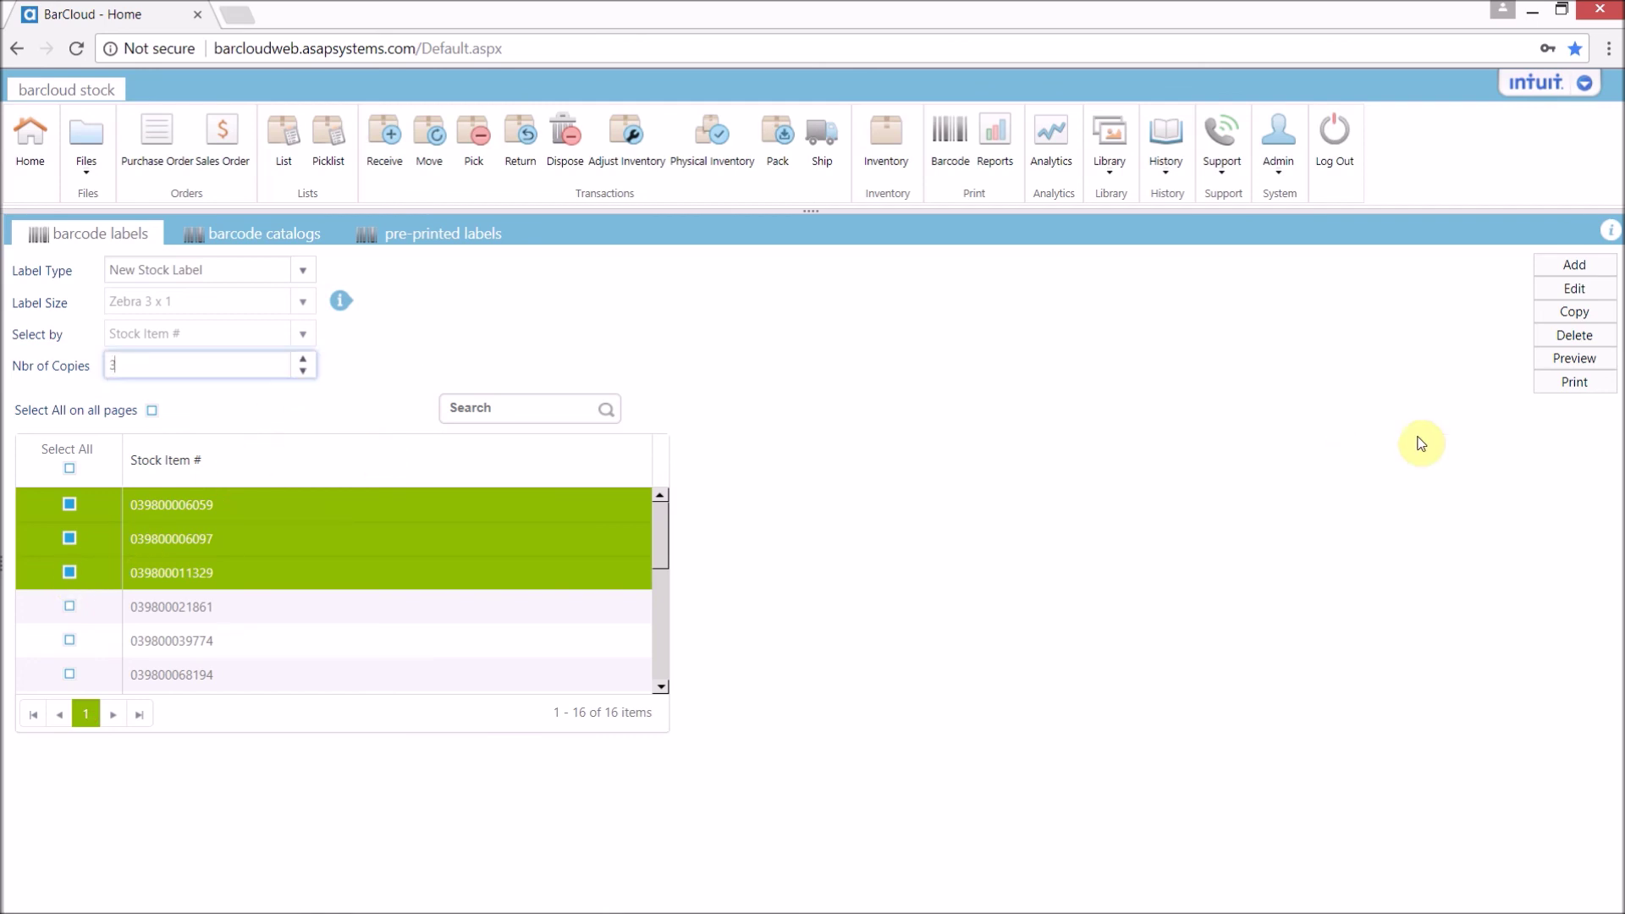
pyautogui.click(1566, 382)
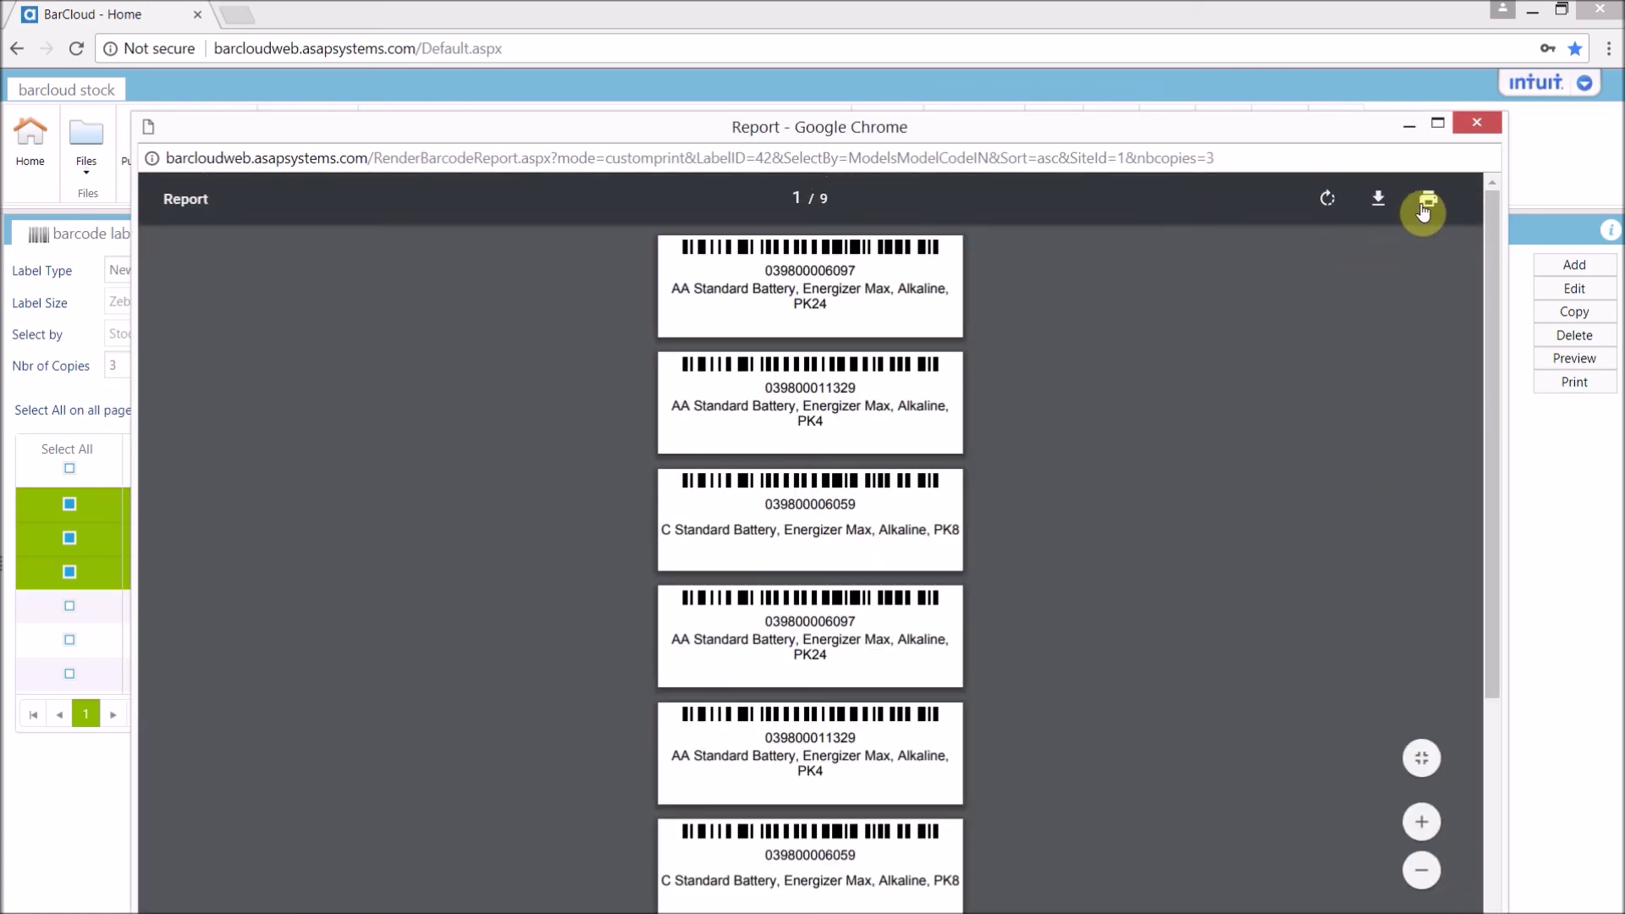
# - Send the 9-page label report to the printer from the PDF viewer
pyautogui.click(1430, 203)
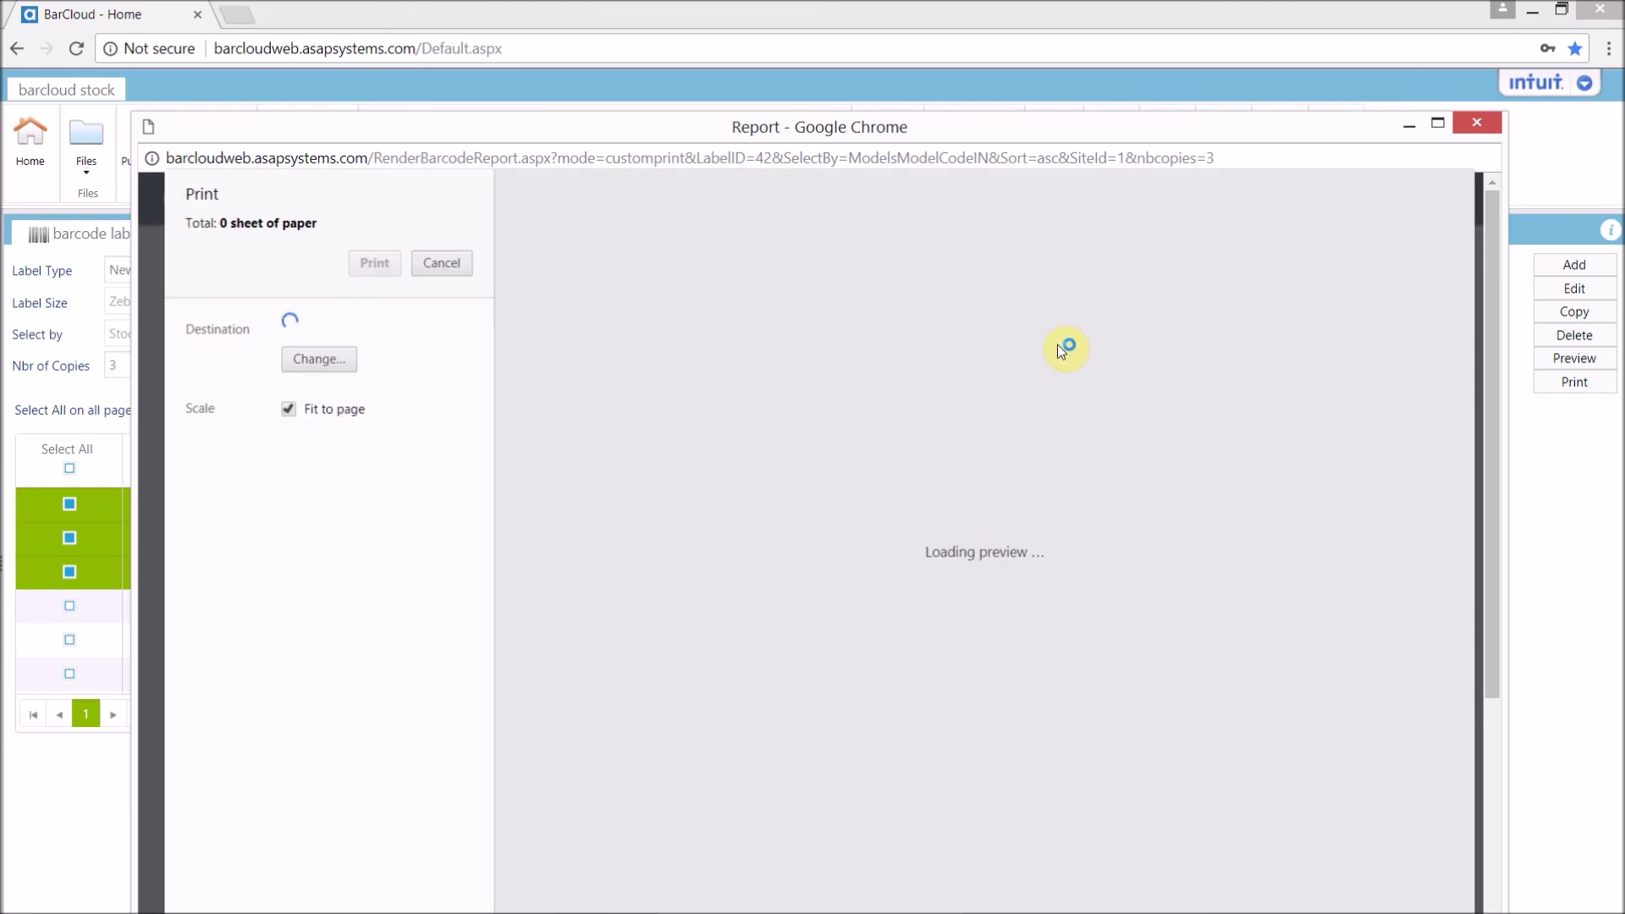